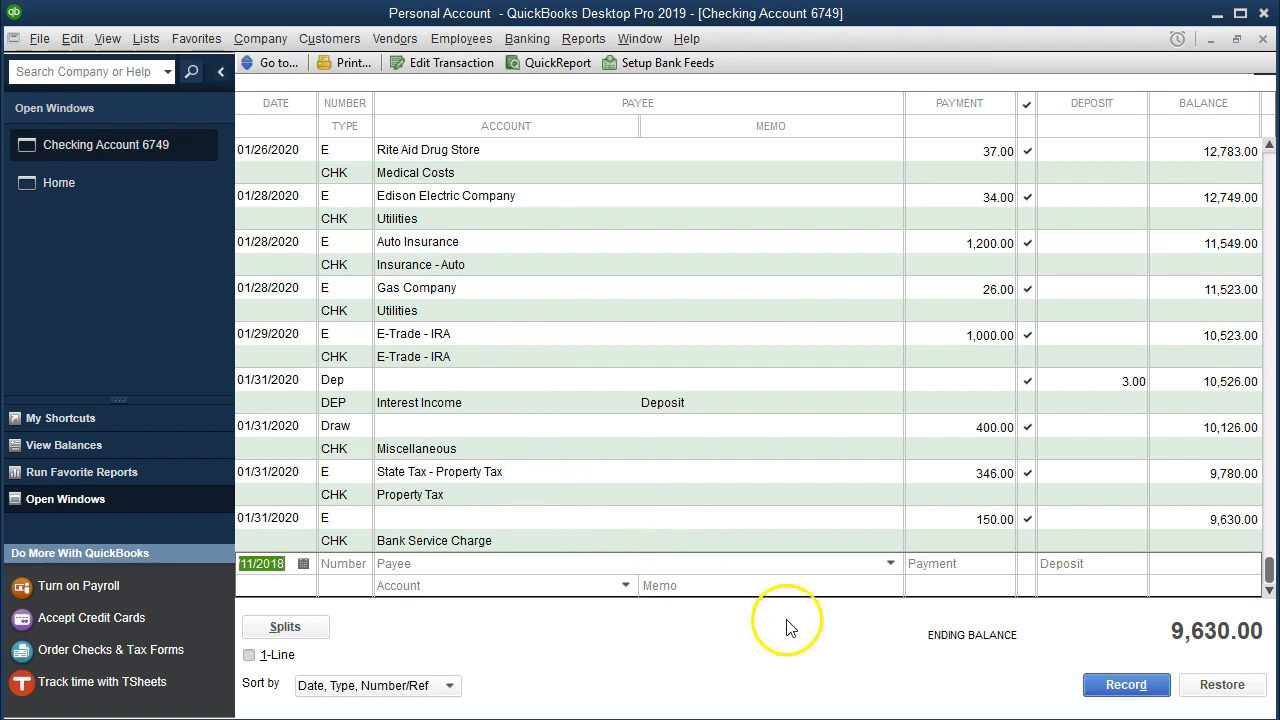
Switch to Acrobat Reader and examine the February personal checking statement's balances, deposits, checks and withdrawals.
key(alt+Tab)
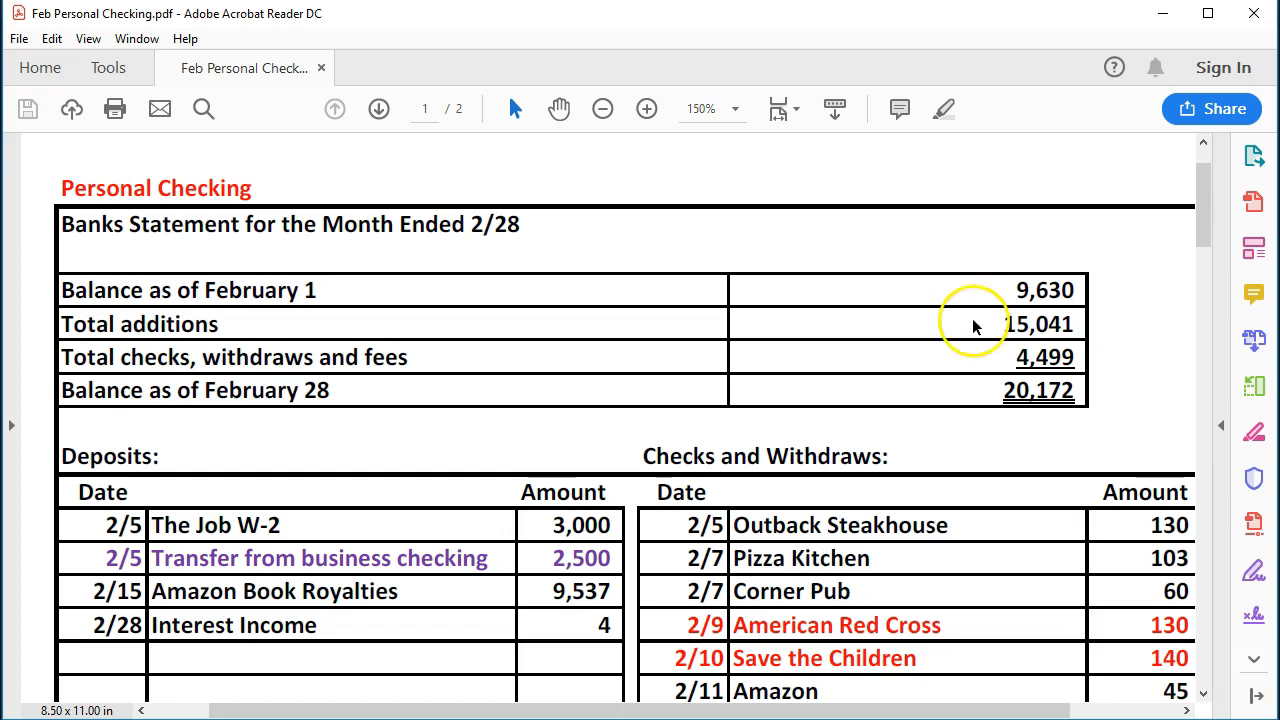
scroll(595, 604, down, 1)
scroll(595, 604, down, 11)
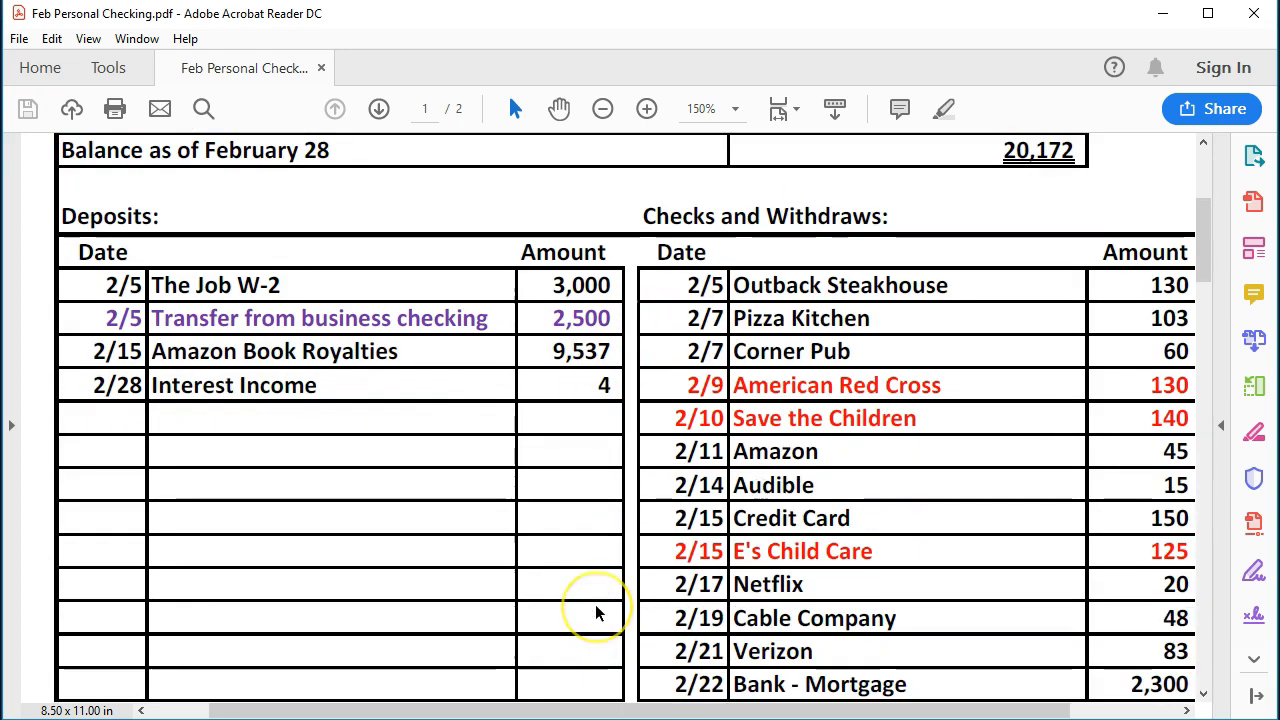
scroll(595, 604, up, 10)
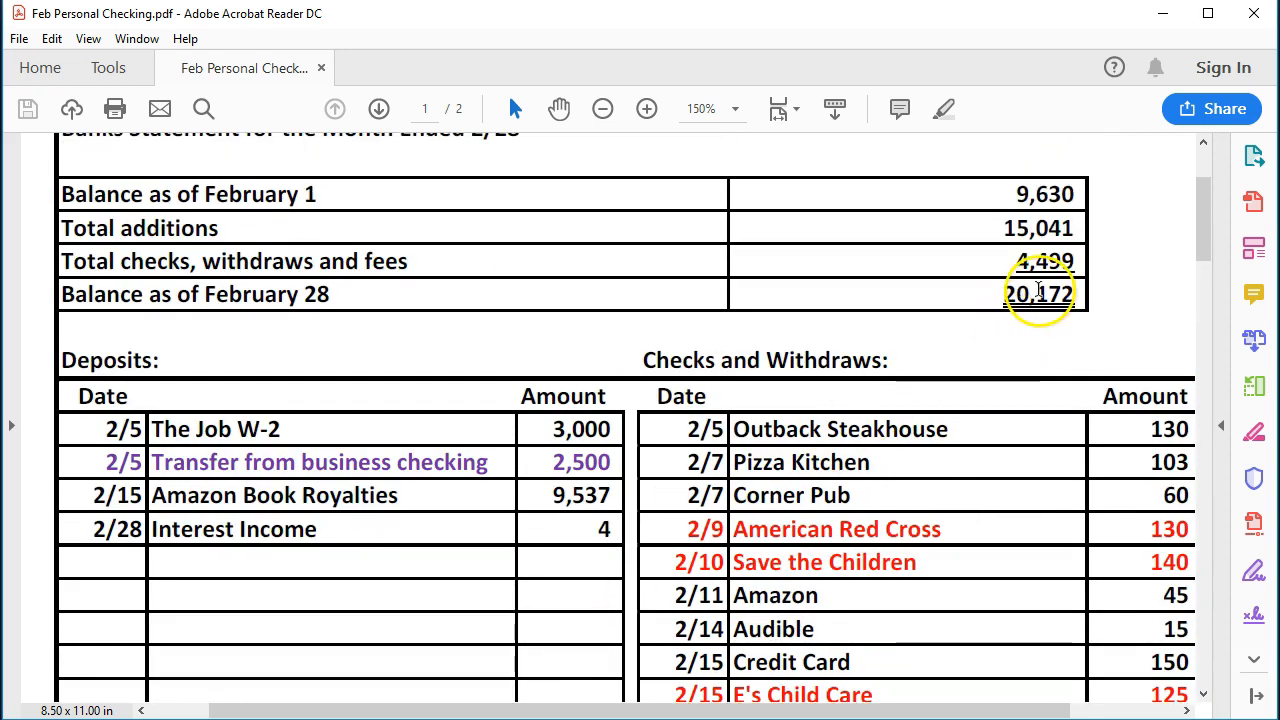
scroll(1112, 372, down, 3)
scroll(1117, 383, down, 8)
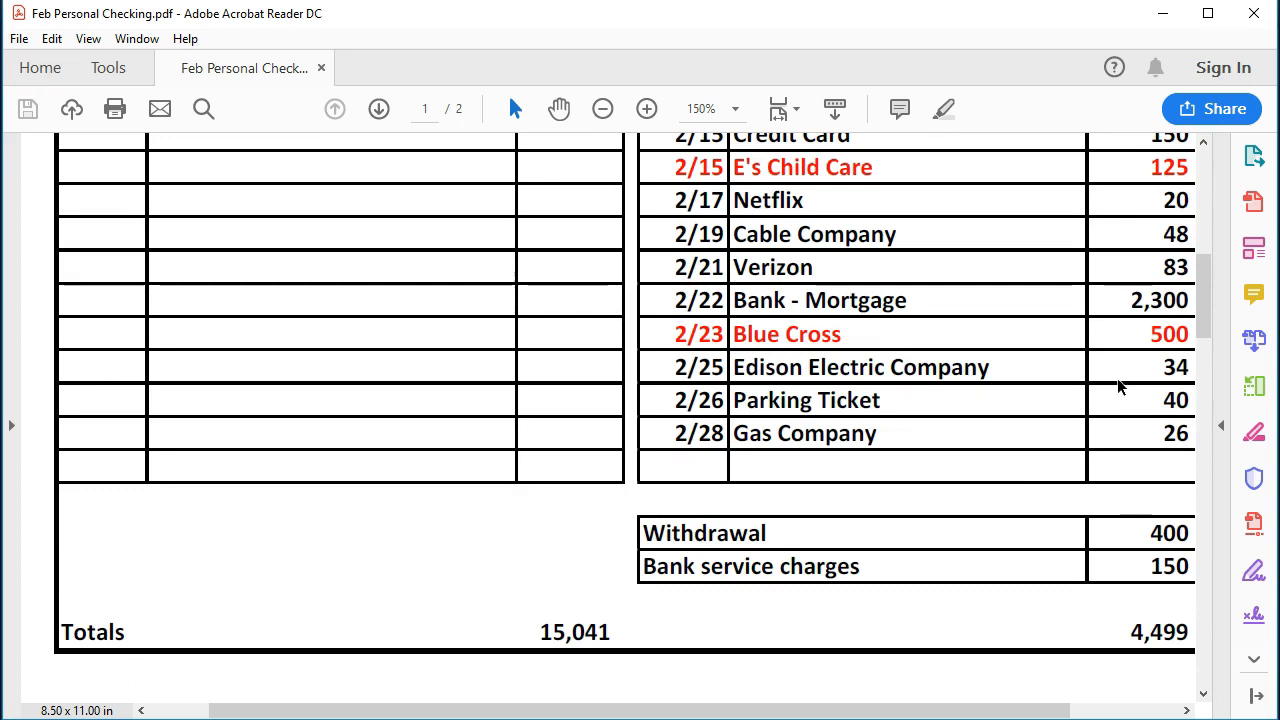
scroll(1117, 378, up, 11)
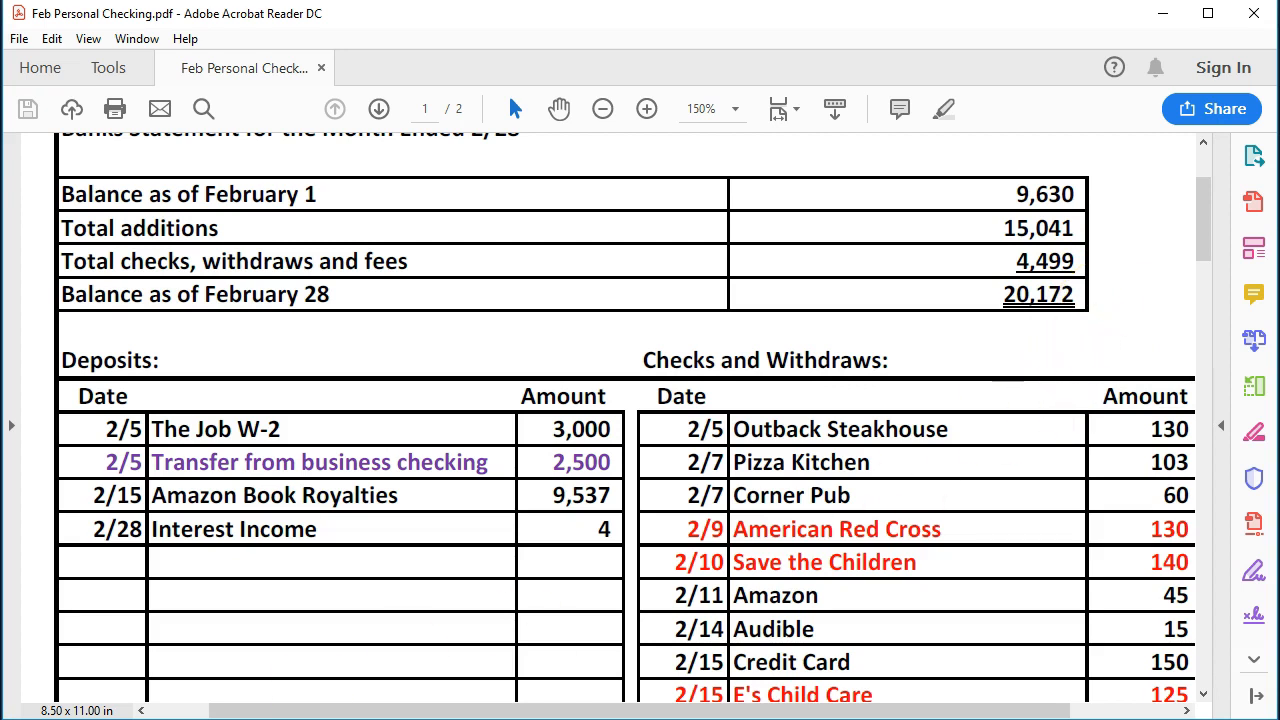
scroll(214, 571, up, 1)
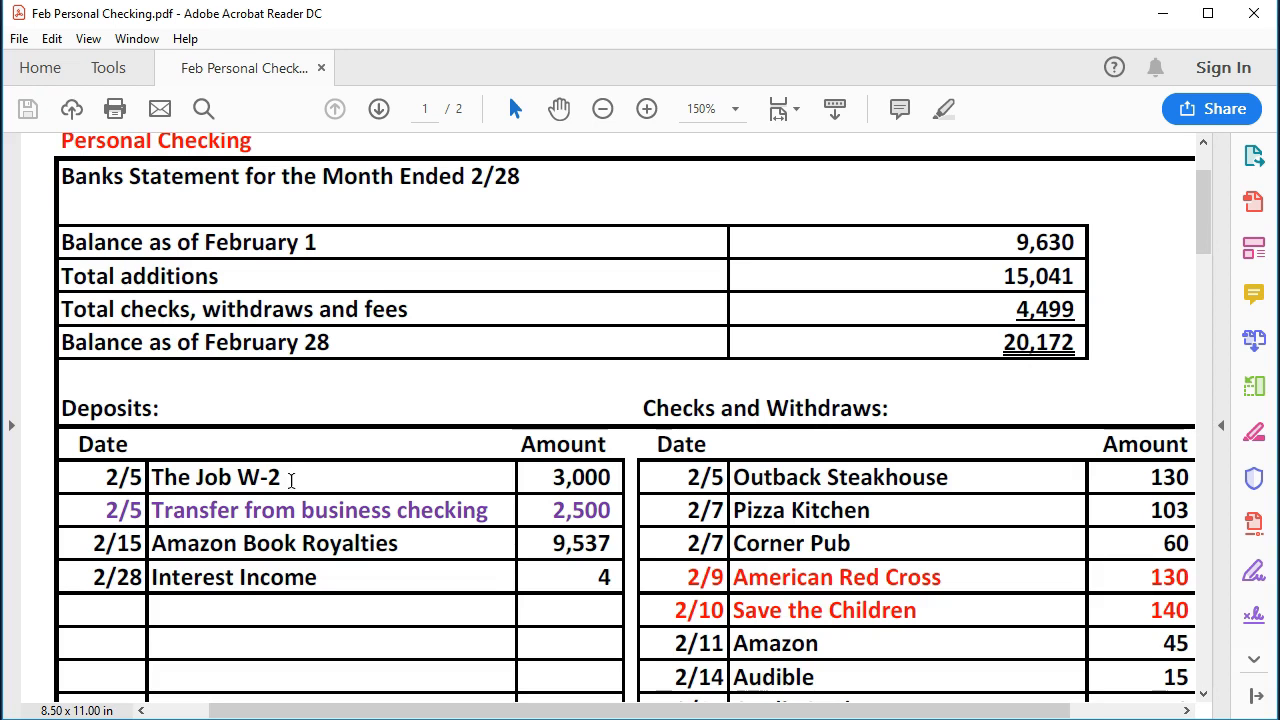
scroll(291, 481, down, 1)
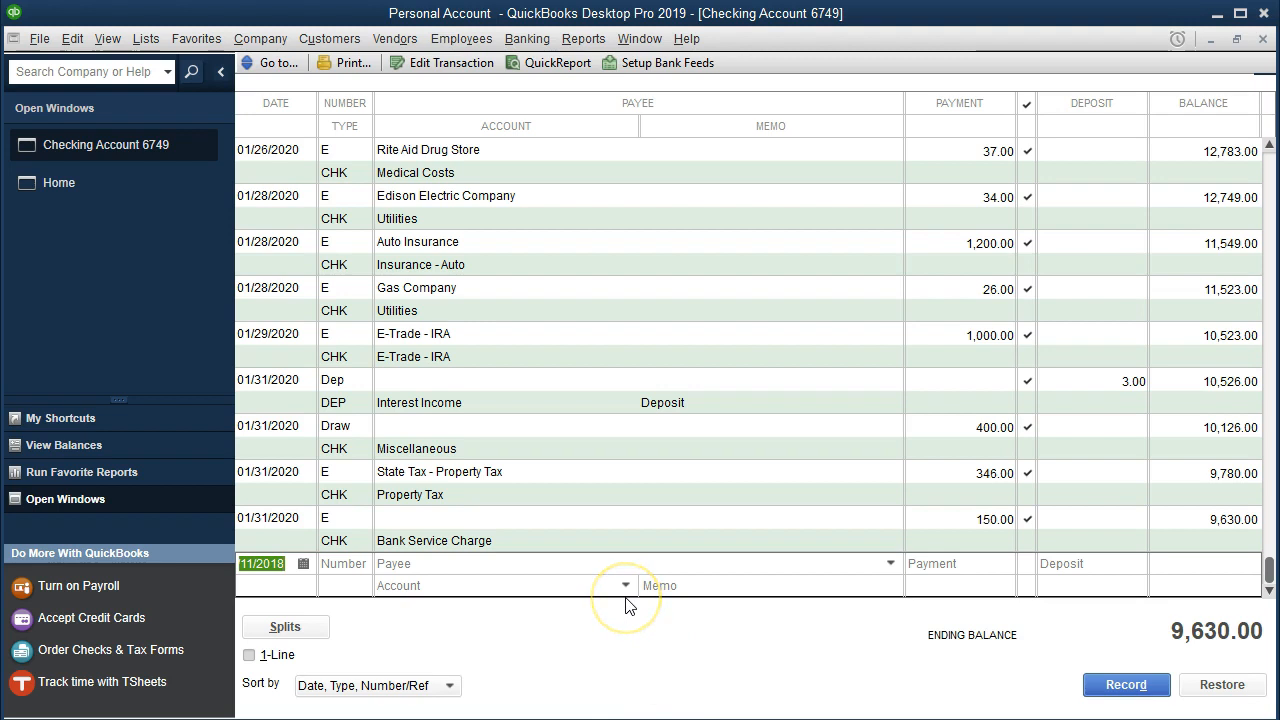
In the QuickBooks checking register, start an entry dated 02/05/2020 with number Dep and payee W - 2 Income.
text(020520)
key(Tab)
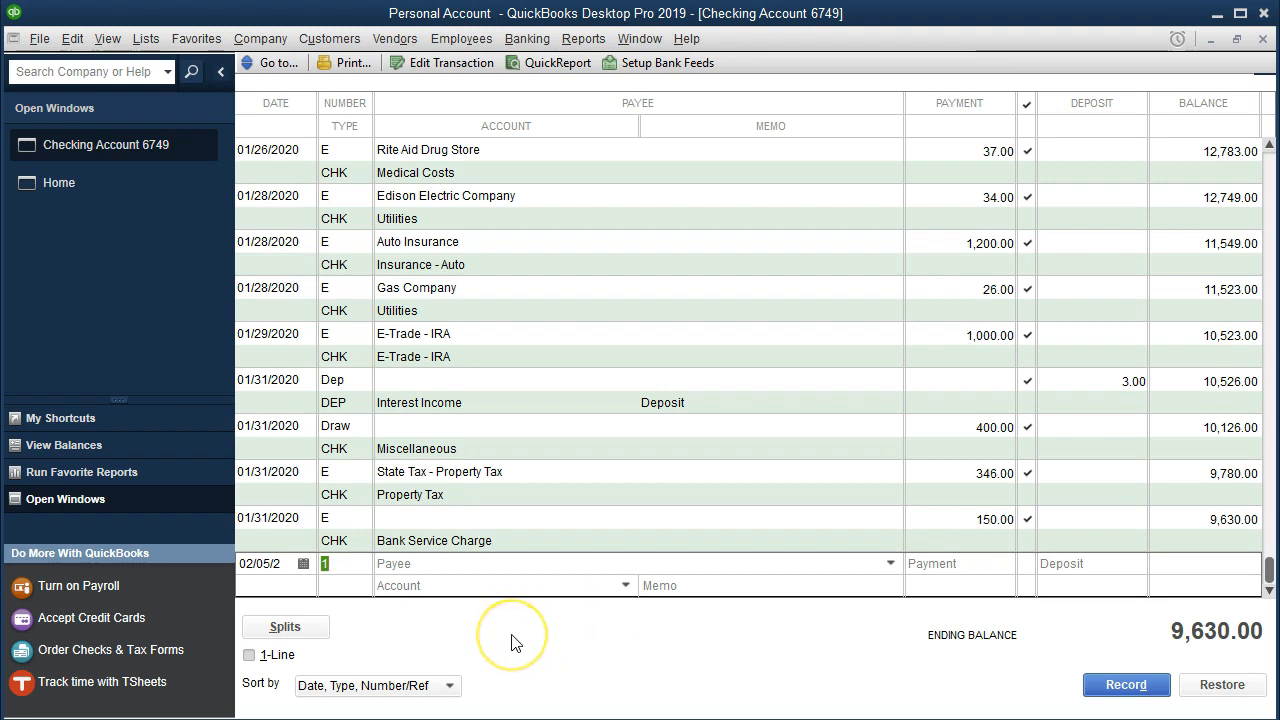
text(Dep)
key(Tab)
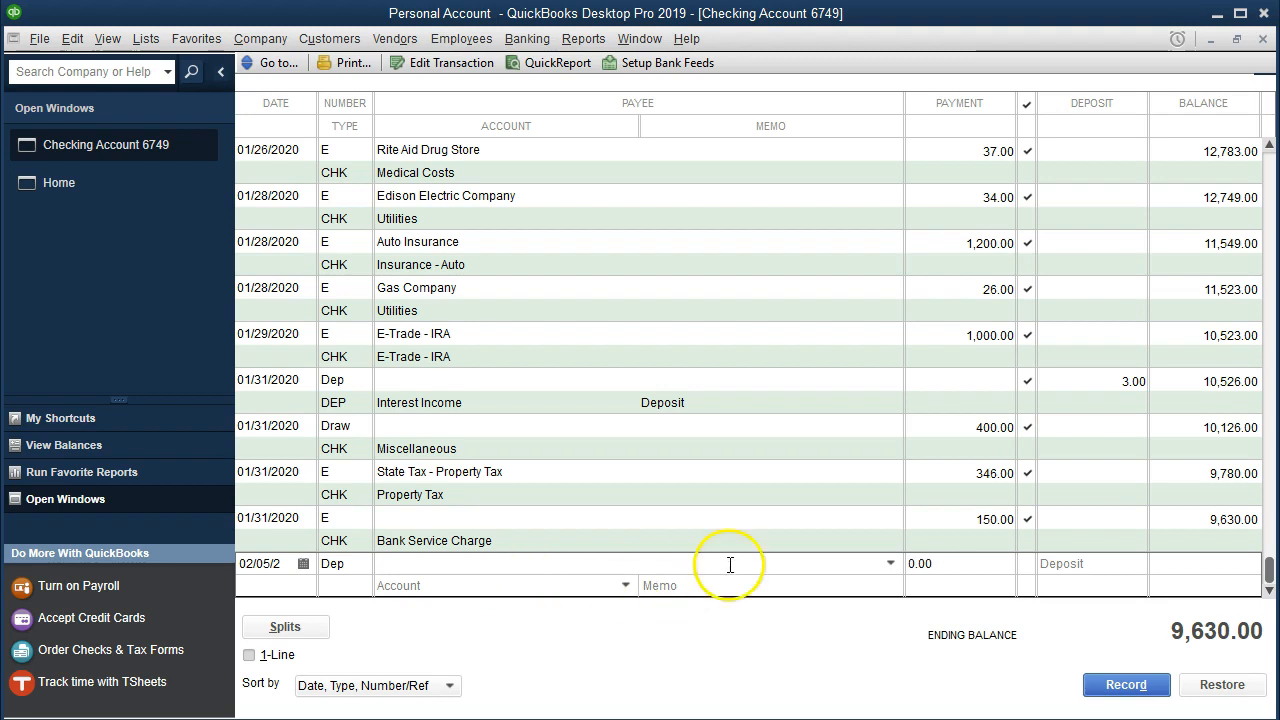
click(890, 564)
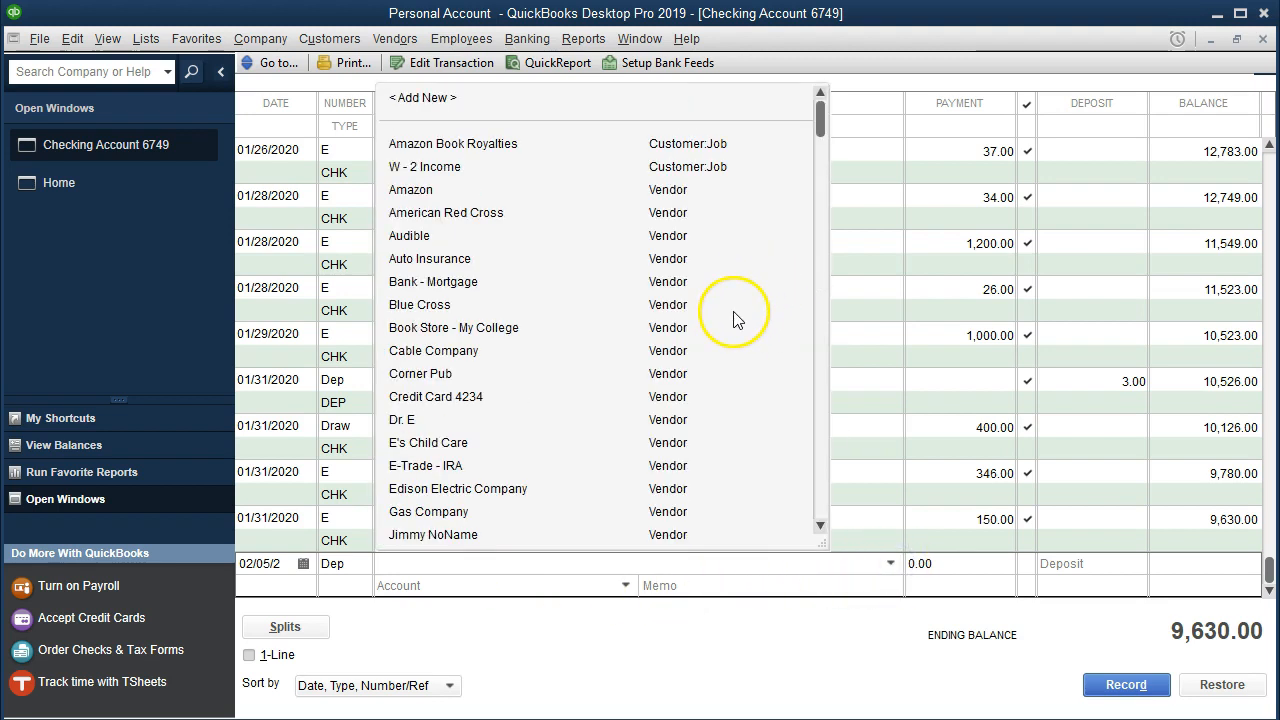
click(473, 168)
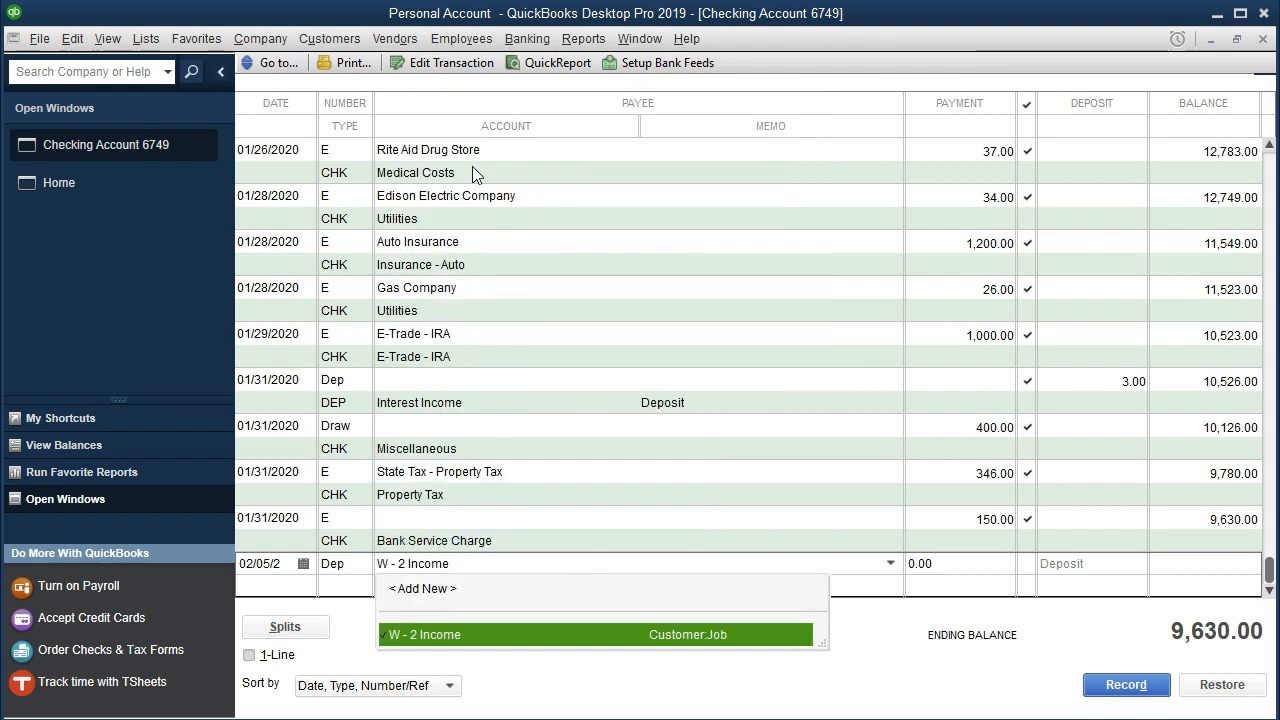
key(Tab)
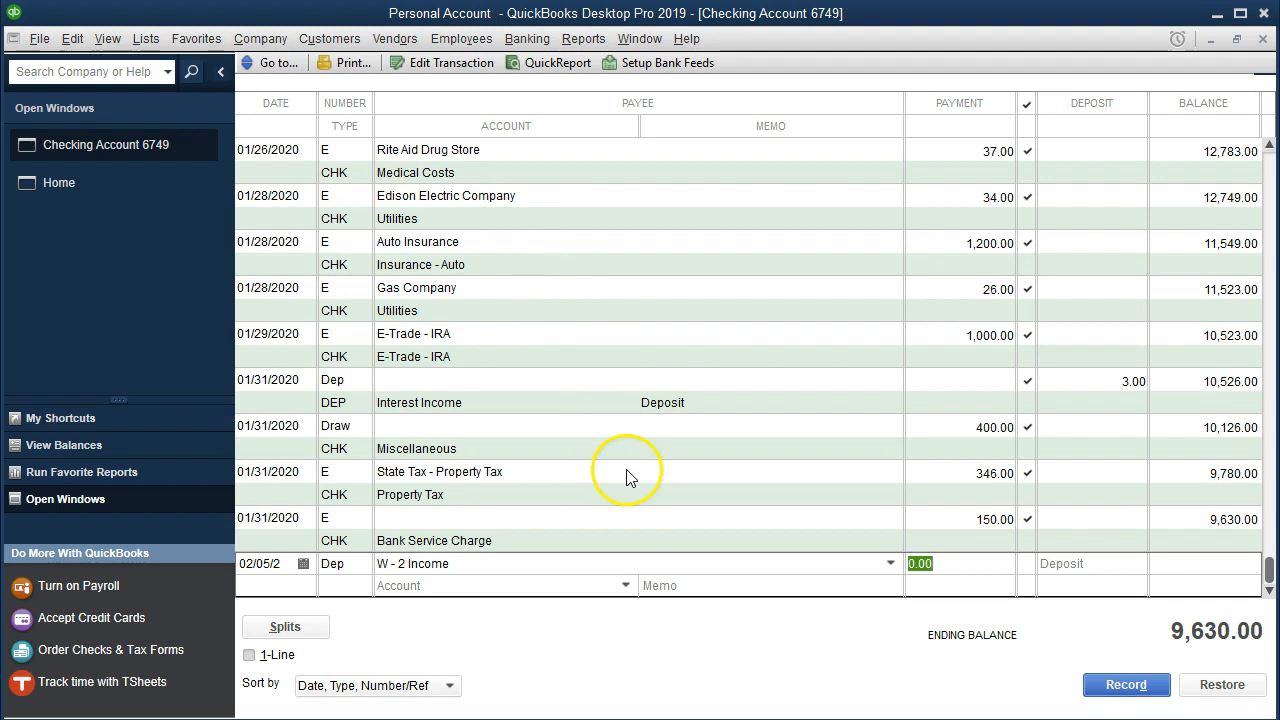
Enter a 3,000.00 deposit assigned to the W-2 Income account and record the transaction.
key(Tab)
key(Tab)
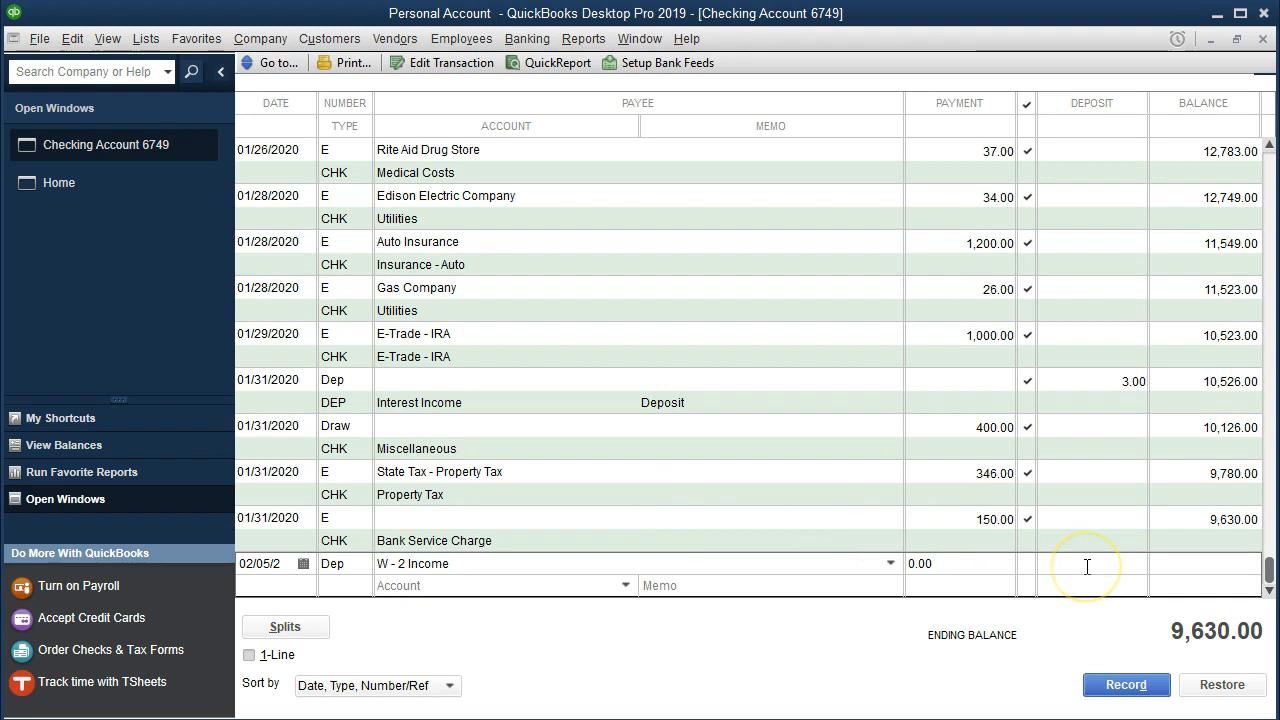
text(3000)
key(Tab)
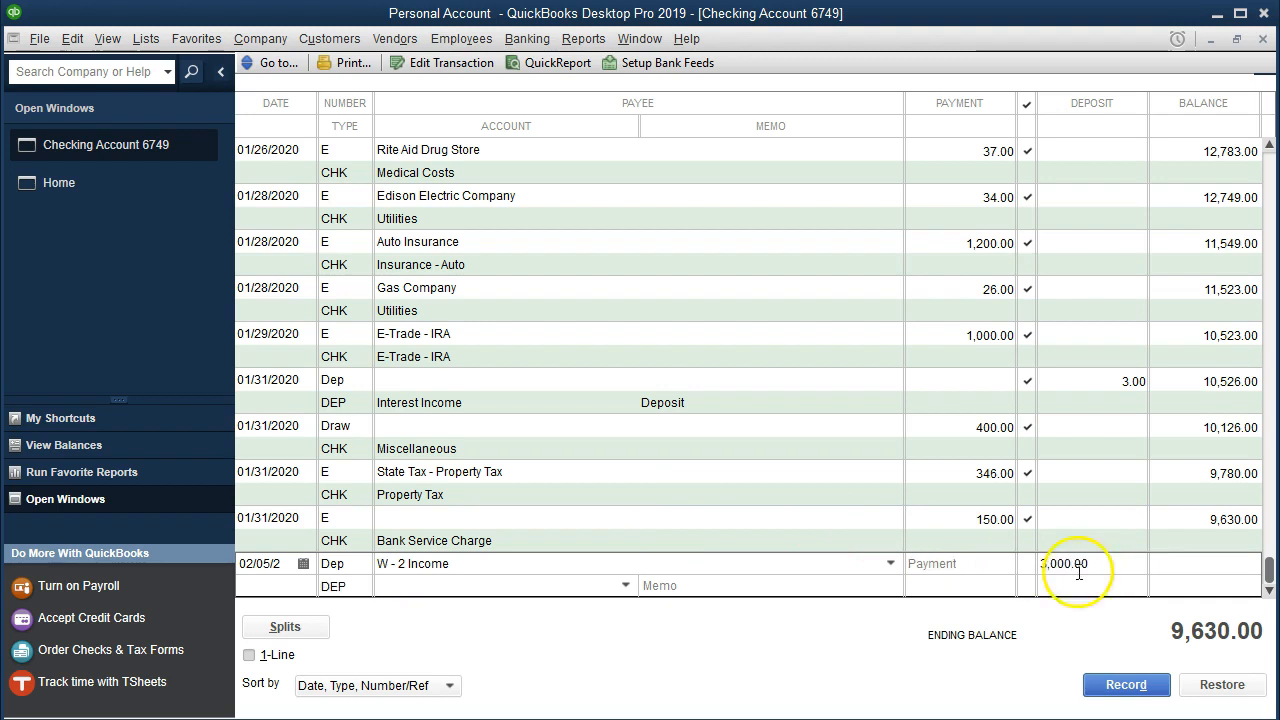
click(625, 585)
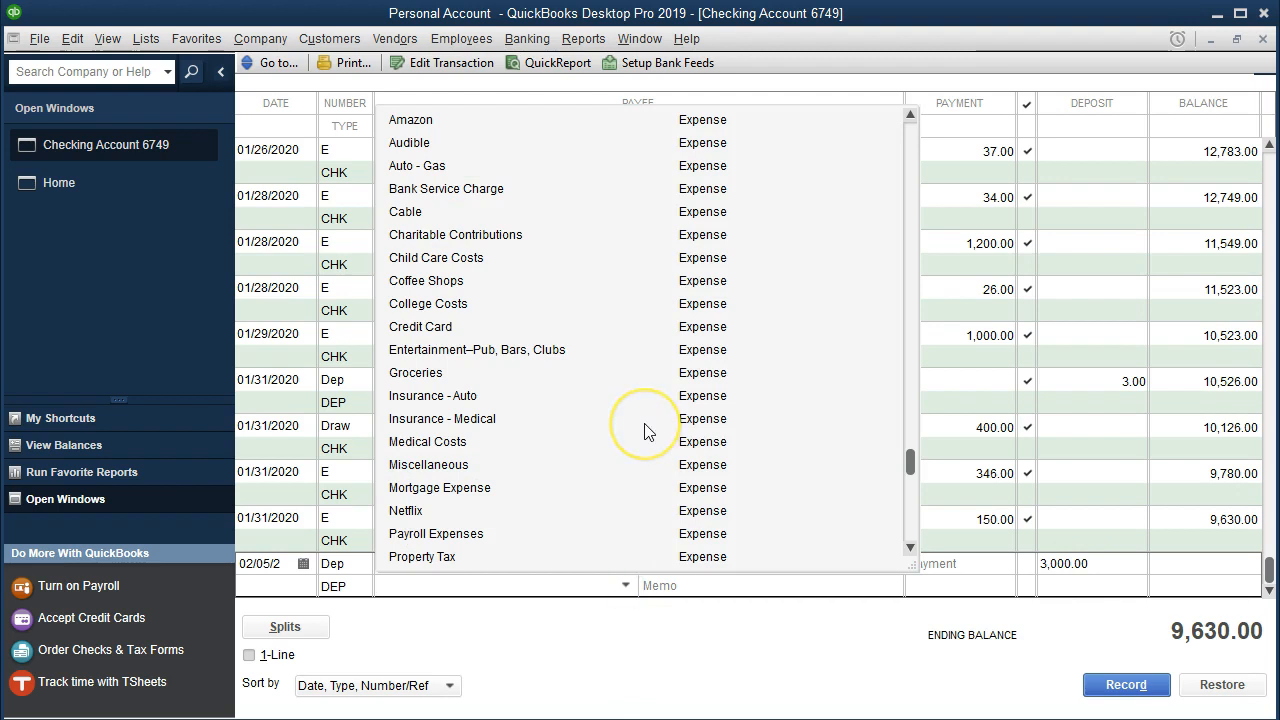
scroll(645, 431, down, 1)
scroll(645, 431, up, 3)
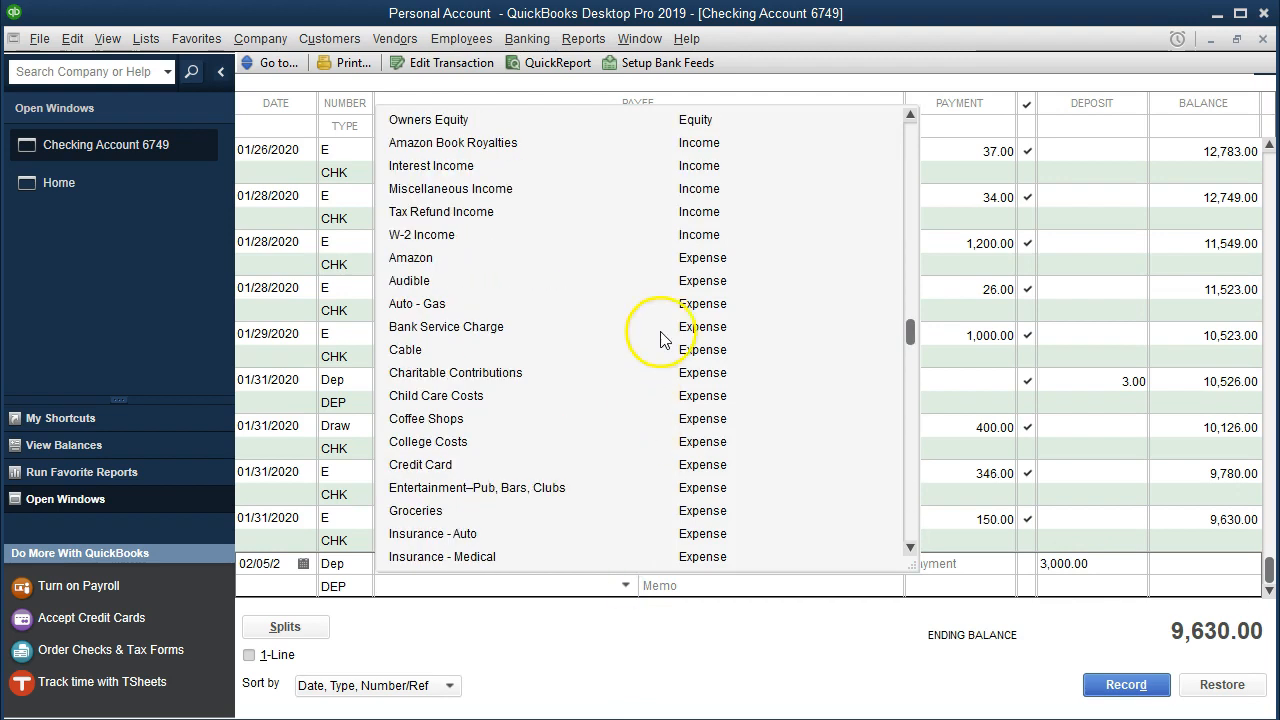
click(424, 238)
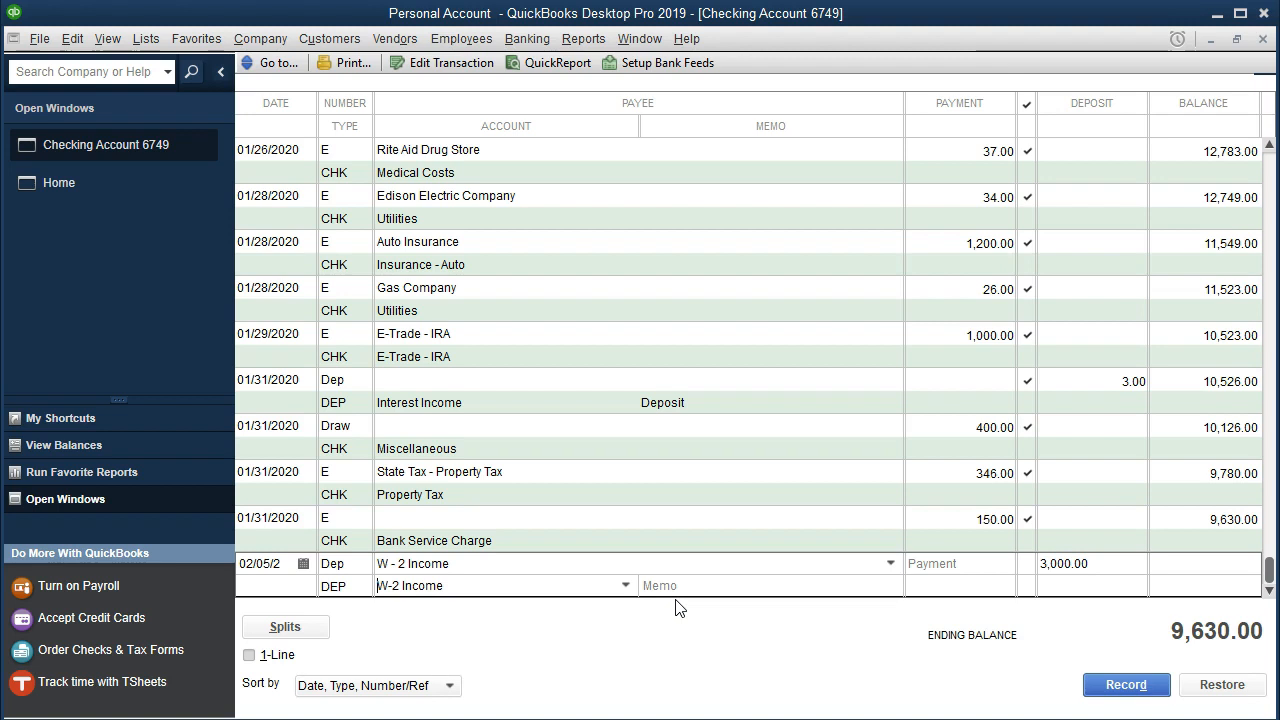
key(Tab)
key(Return)
key(Return)
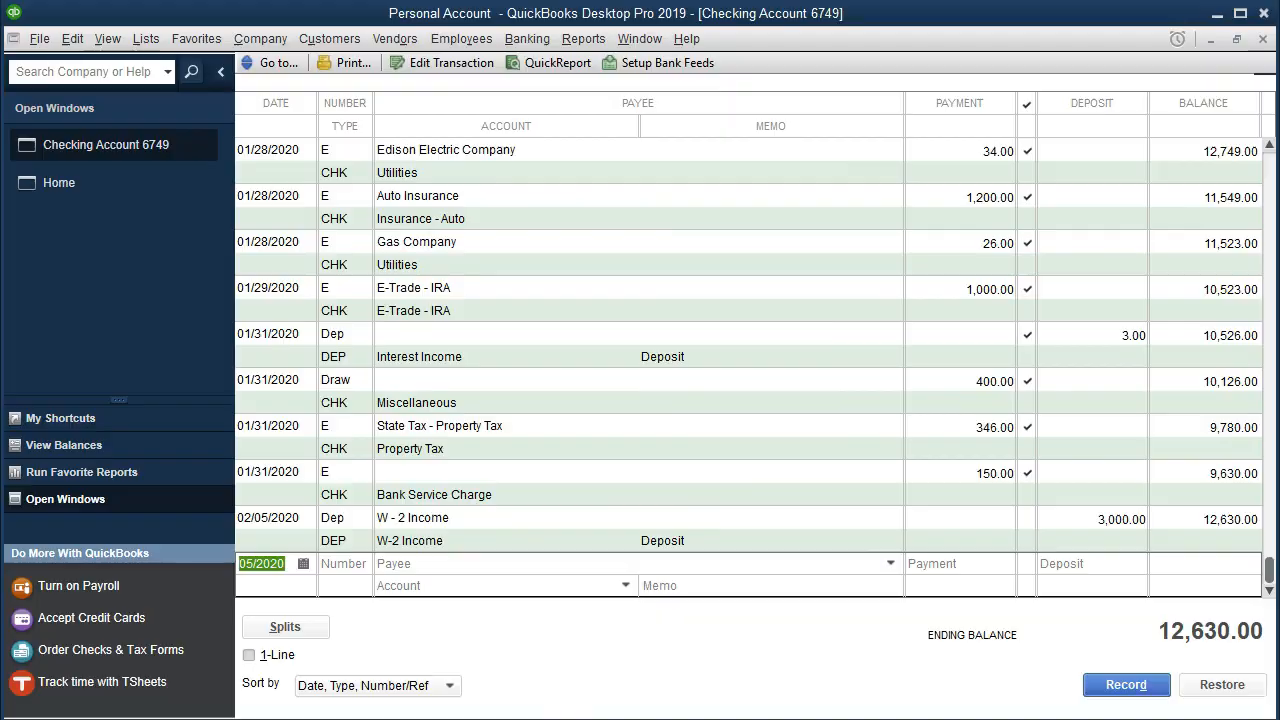
In the Acrobat Reader statement, highlight the 2/5 The Job W-2 deposit line, including its amount.
key(alt+Tab)
drag(108, 435, 608, 430)
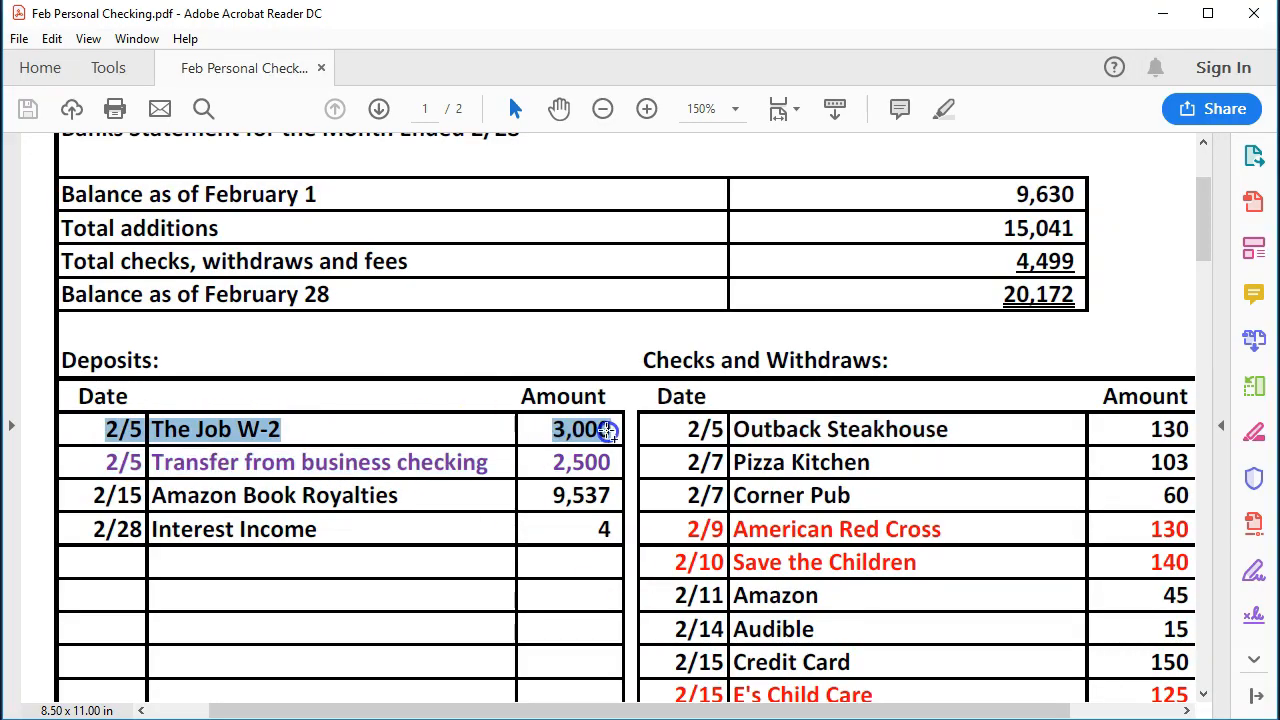
right_click(608, 430)
click(645, 492)
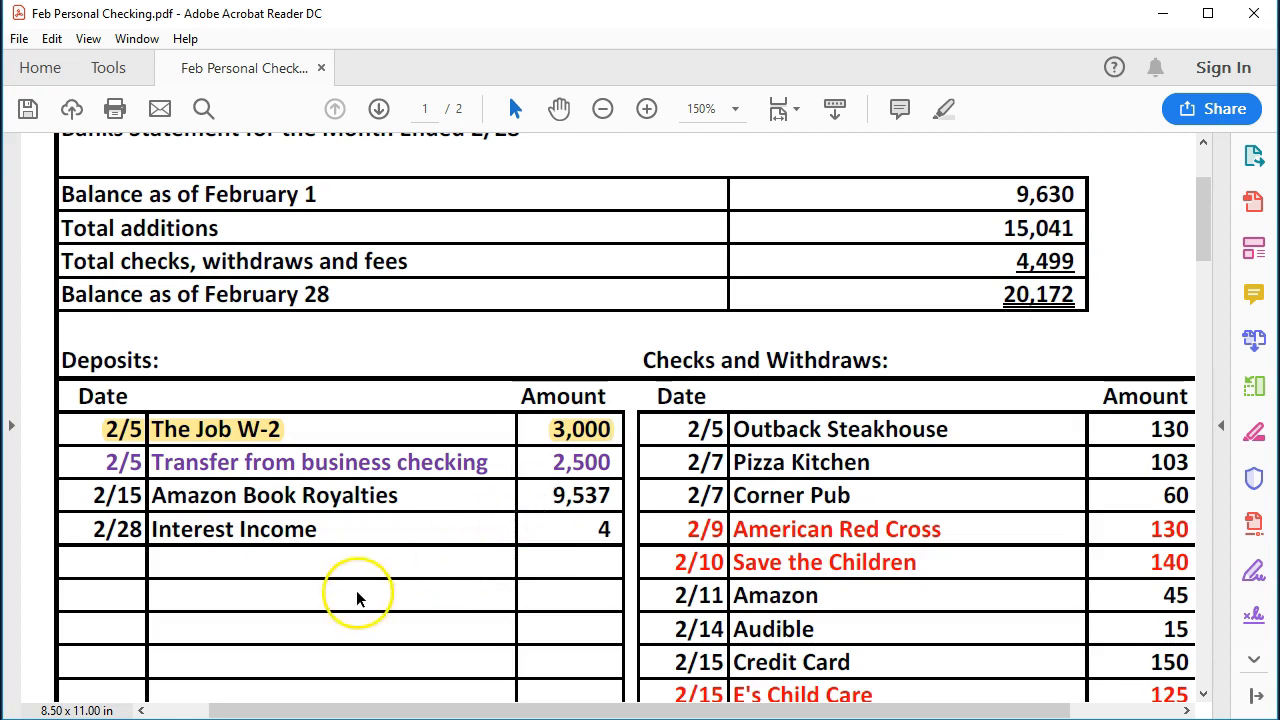
Switch to QuickBooks and run the Balance Sheet Standard report as of 12/31/2020.
click(194, 718)
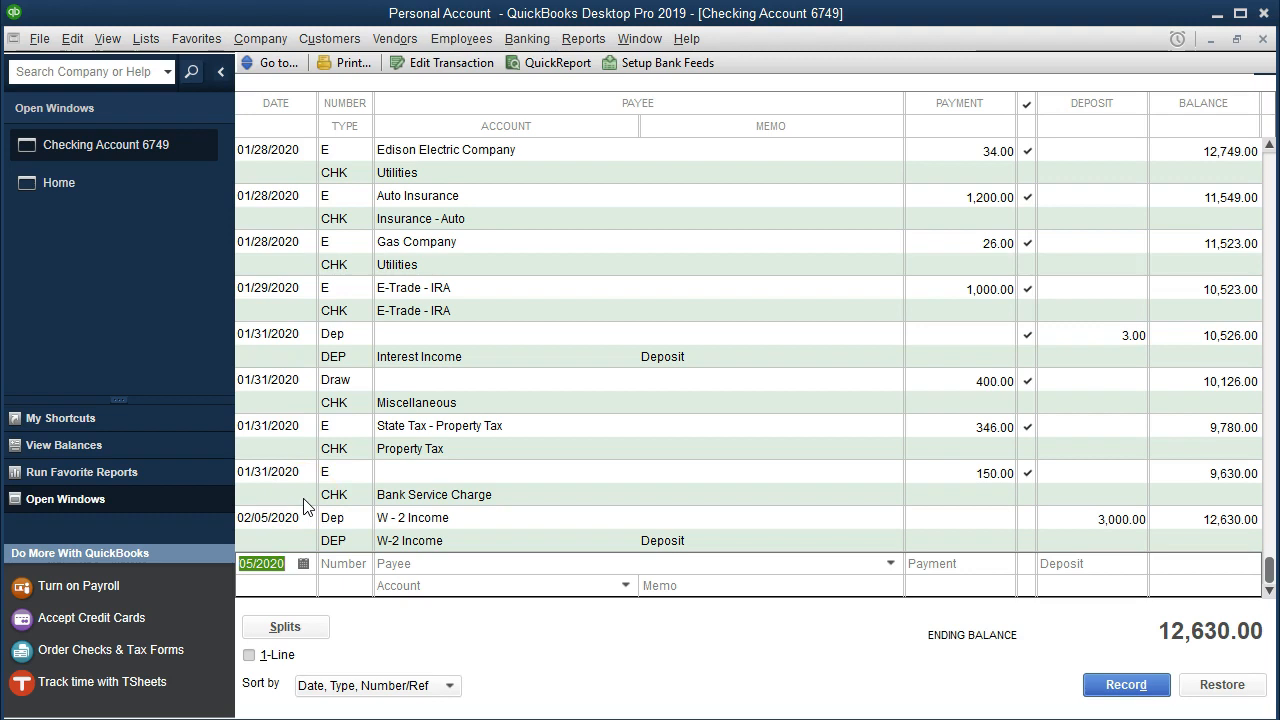
click(578, 40)
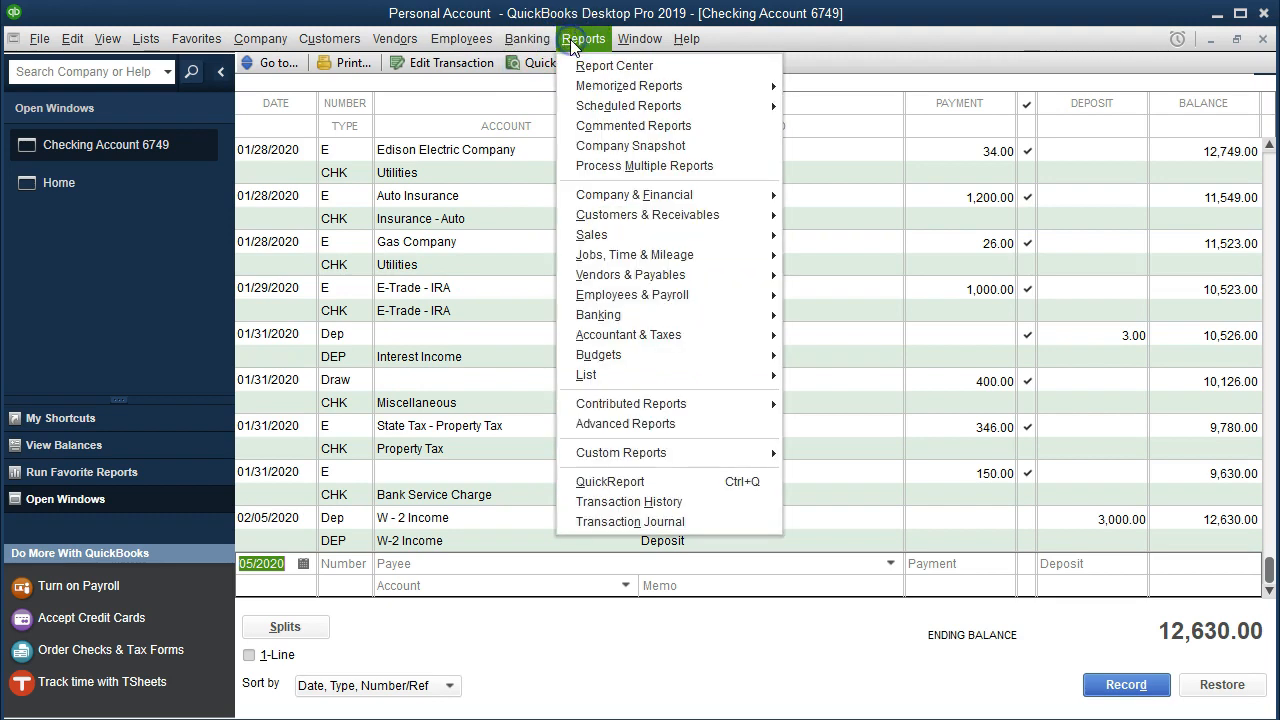
mouse_move(660, 195)
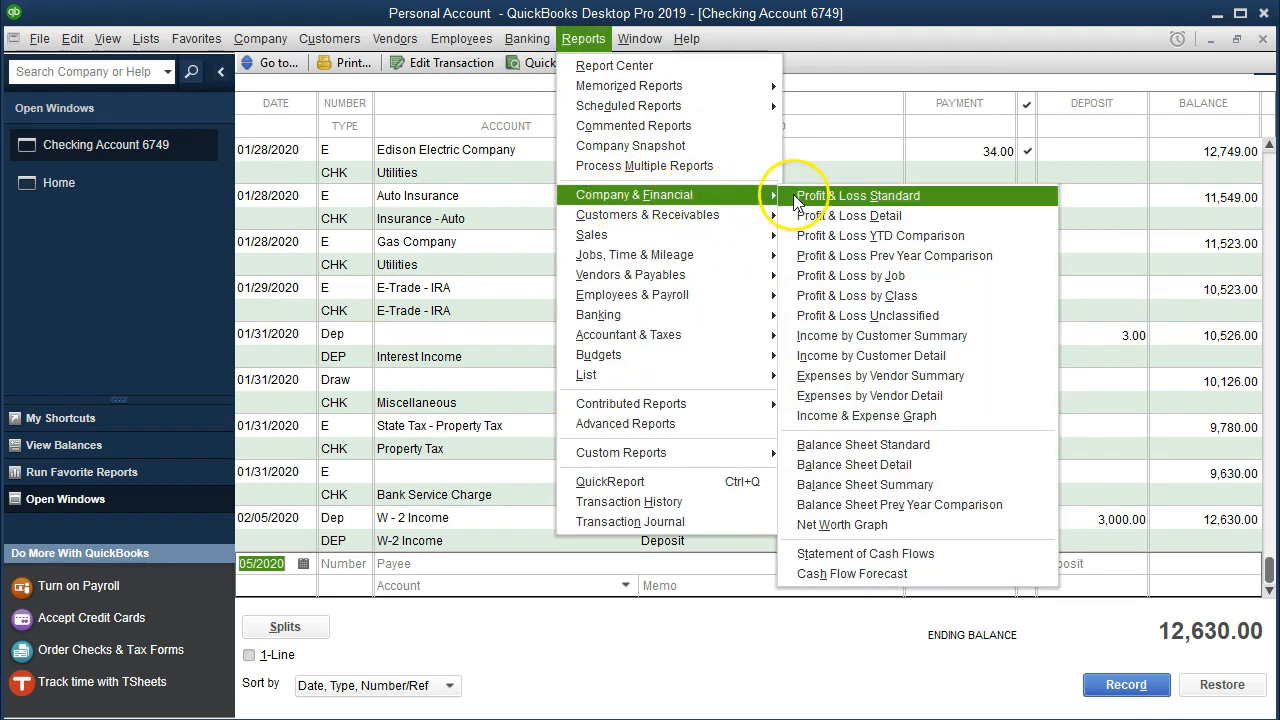
click(960, 452)
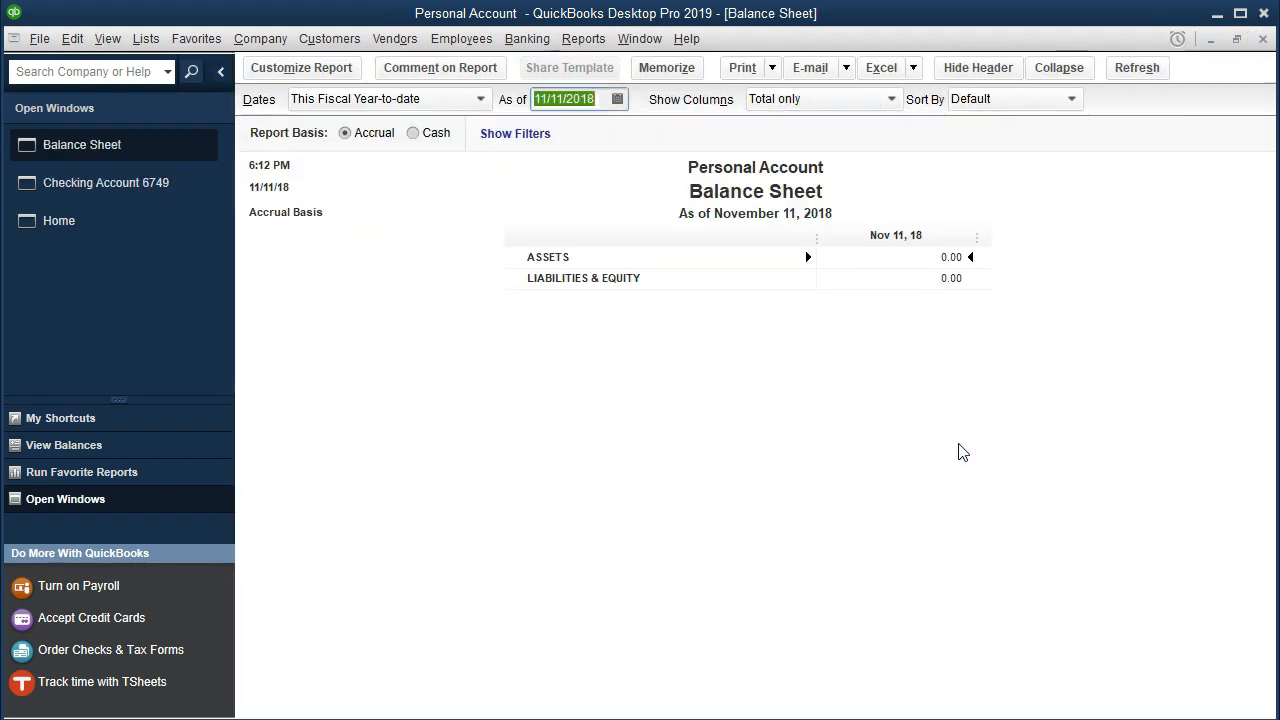
text(12/31/)
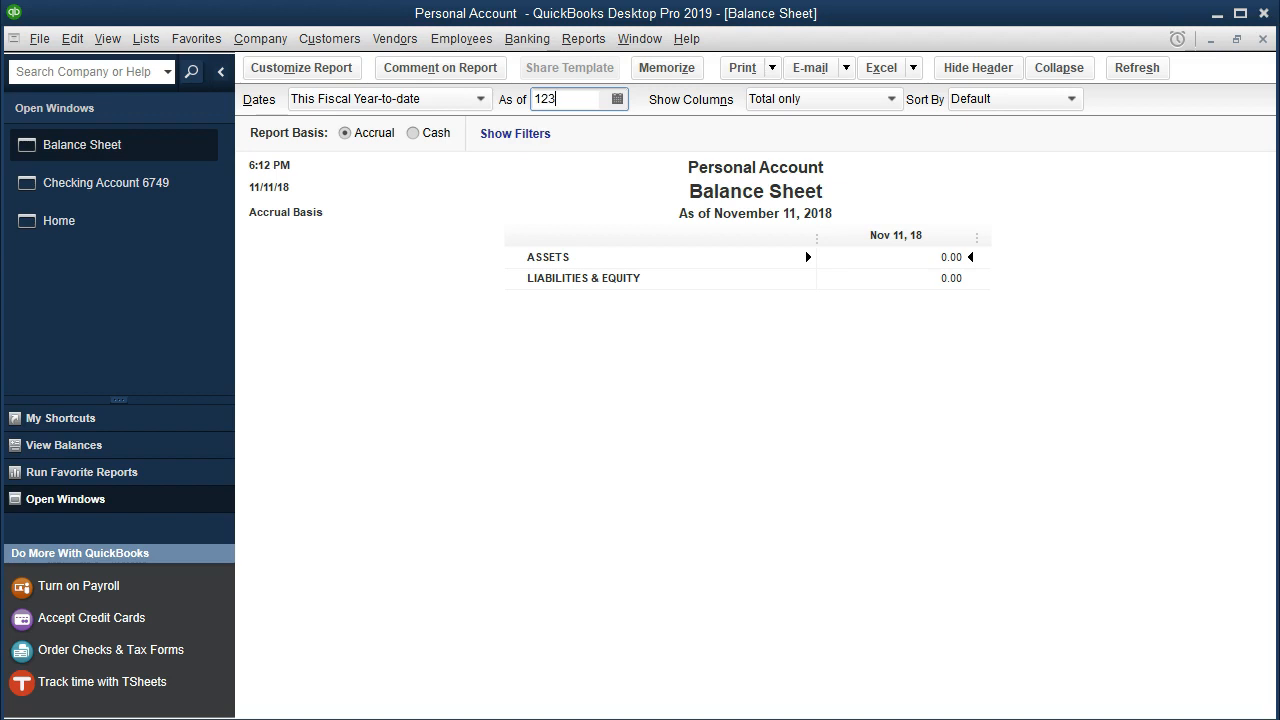
text(20)
key(Tab)
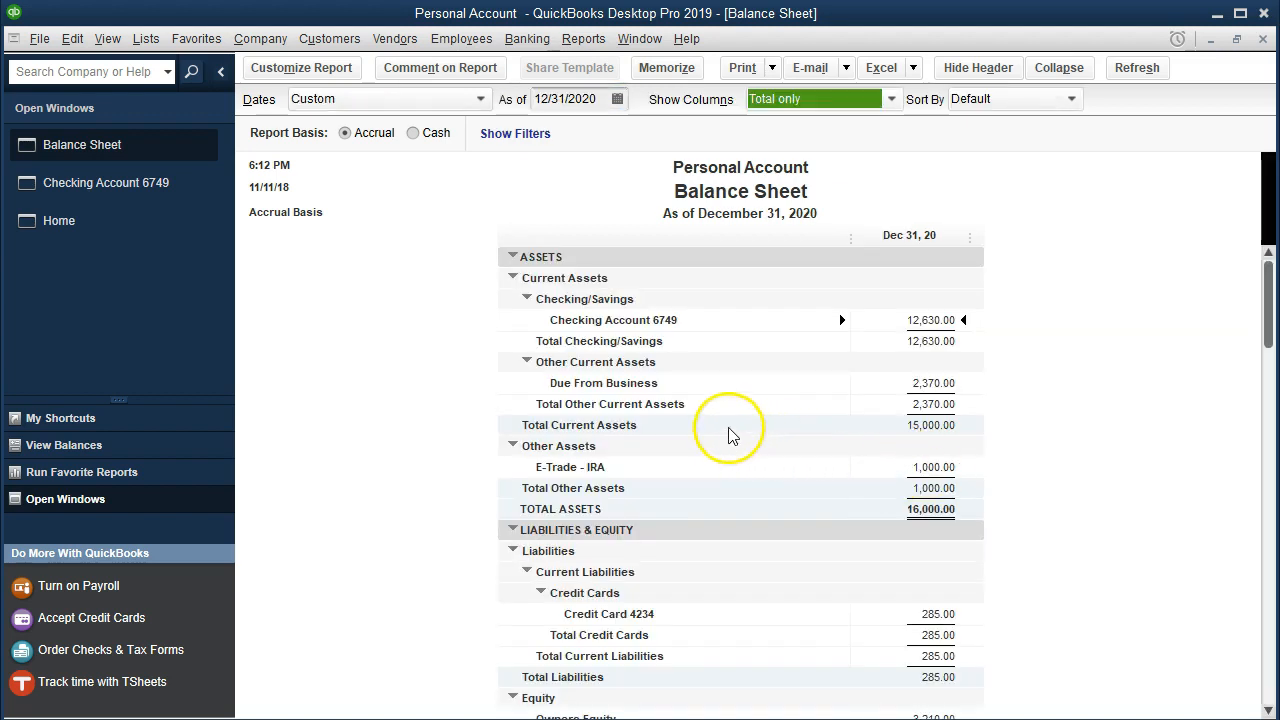
Compare the Due From Business balance with the business checking transfer on the Acrobat Reader statement, and return to QuickBooks.
click(932, 380)
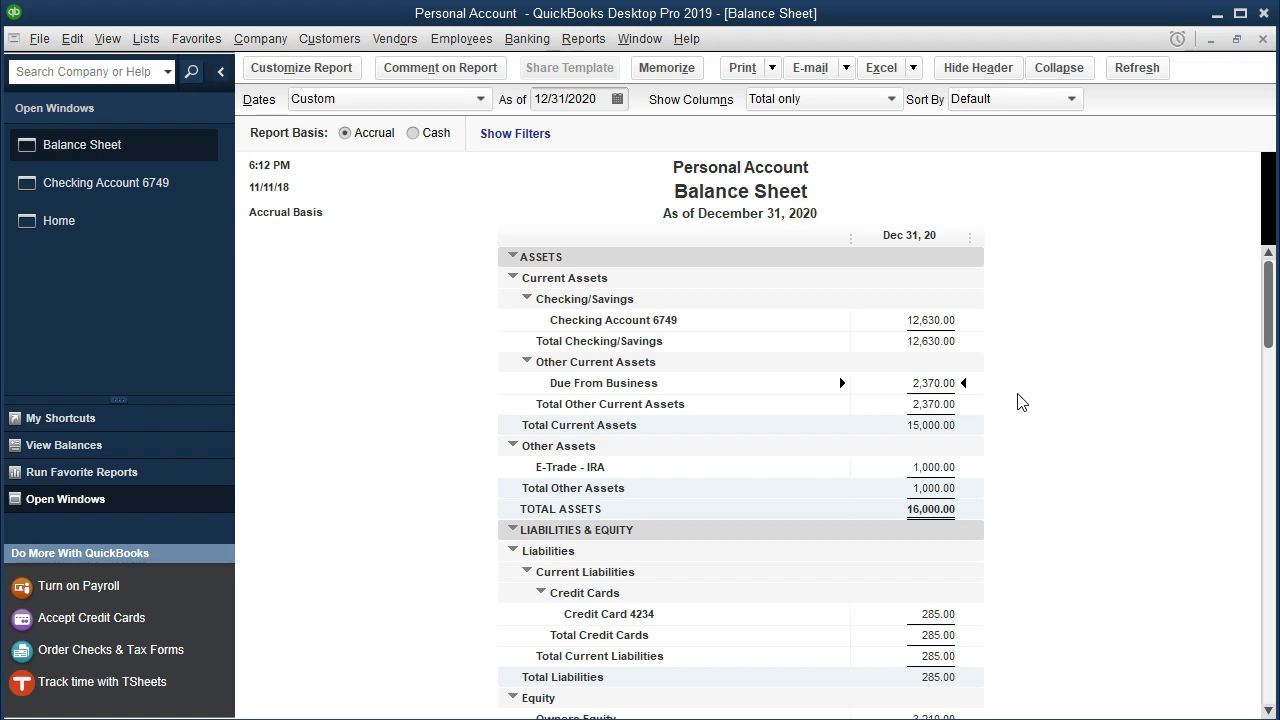
click(850, 718)
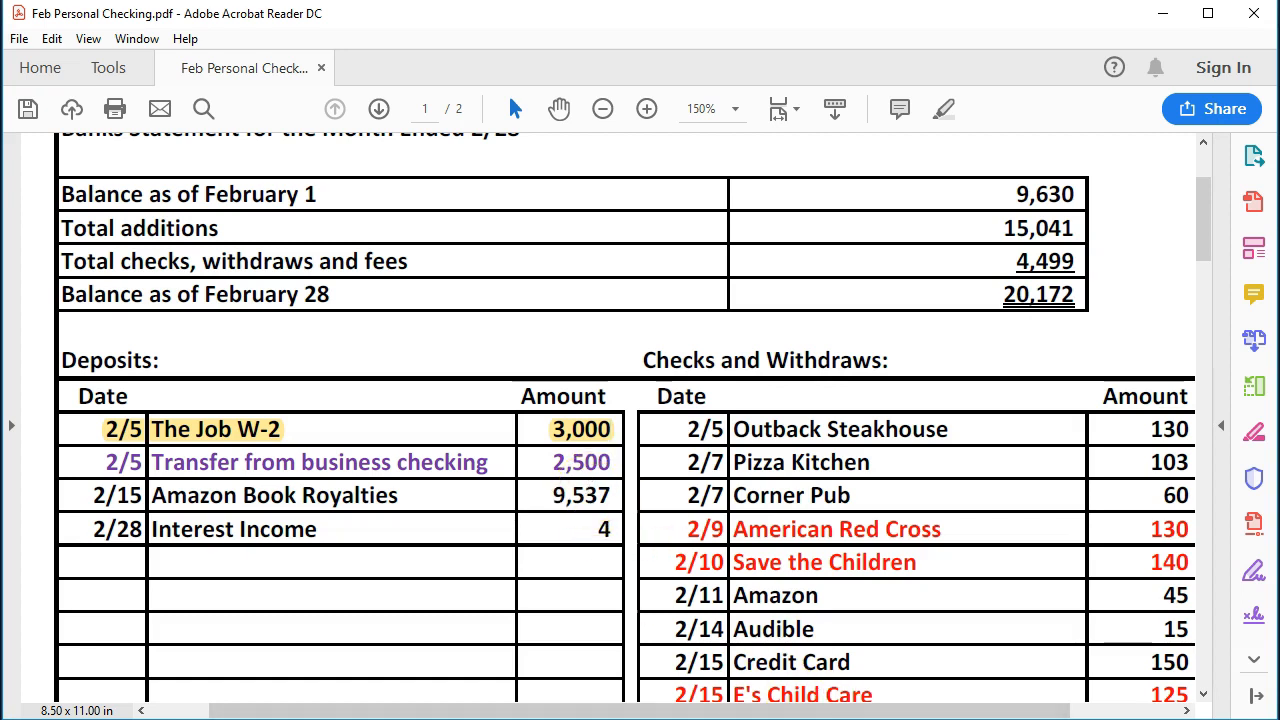
mouse_move(908, 718)
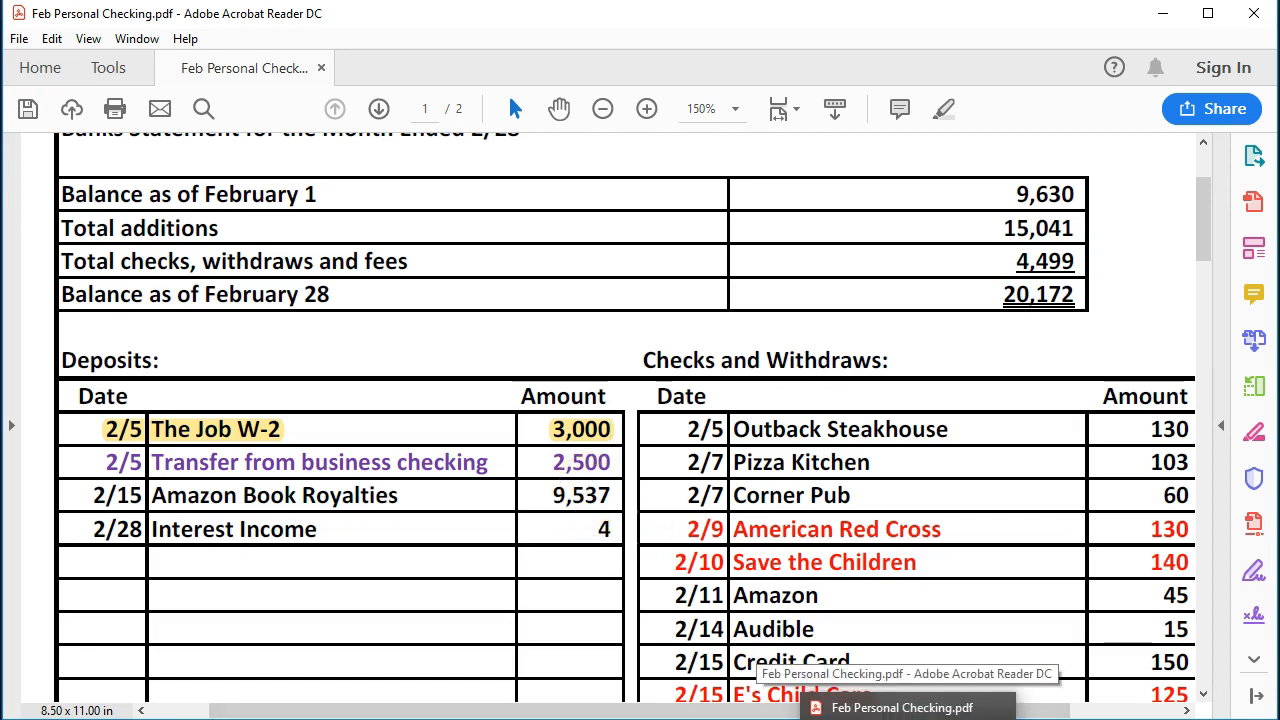
click(908, 718)
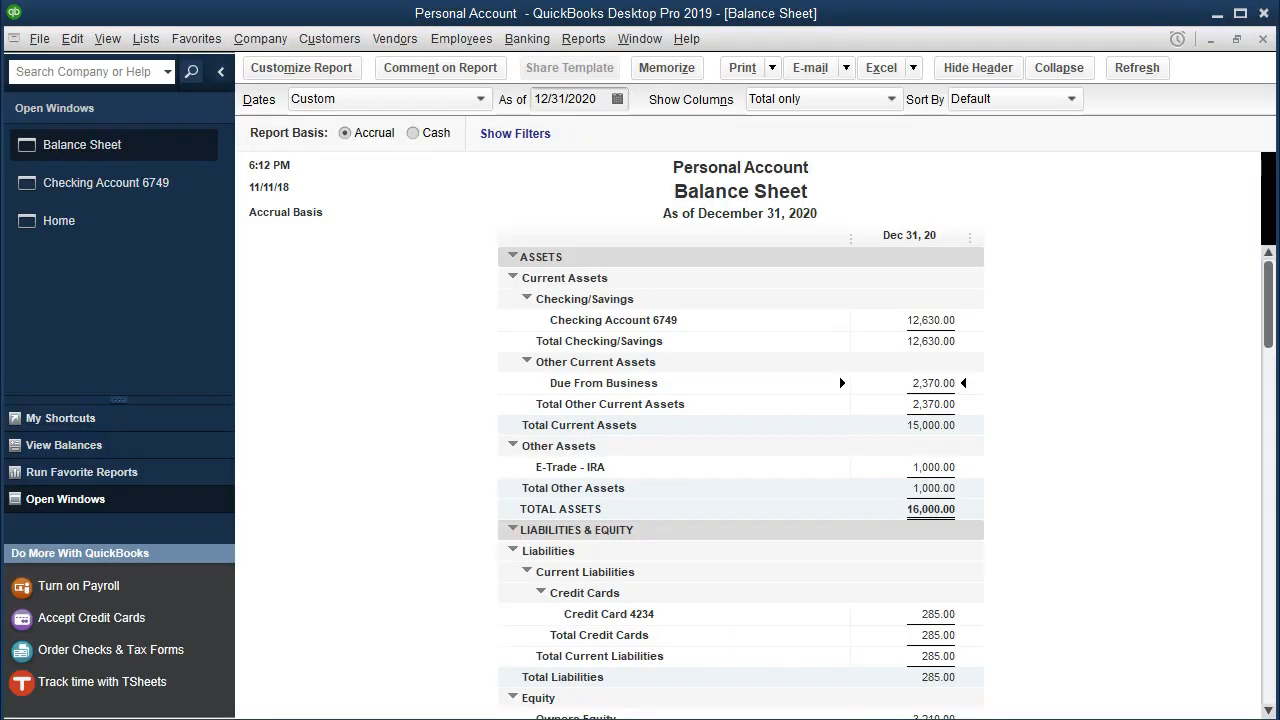
In the checking account register, start a 02/05/2020 Dep entry with the payee Transfer from business checking.
click(110, 184)
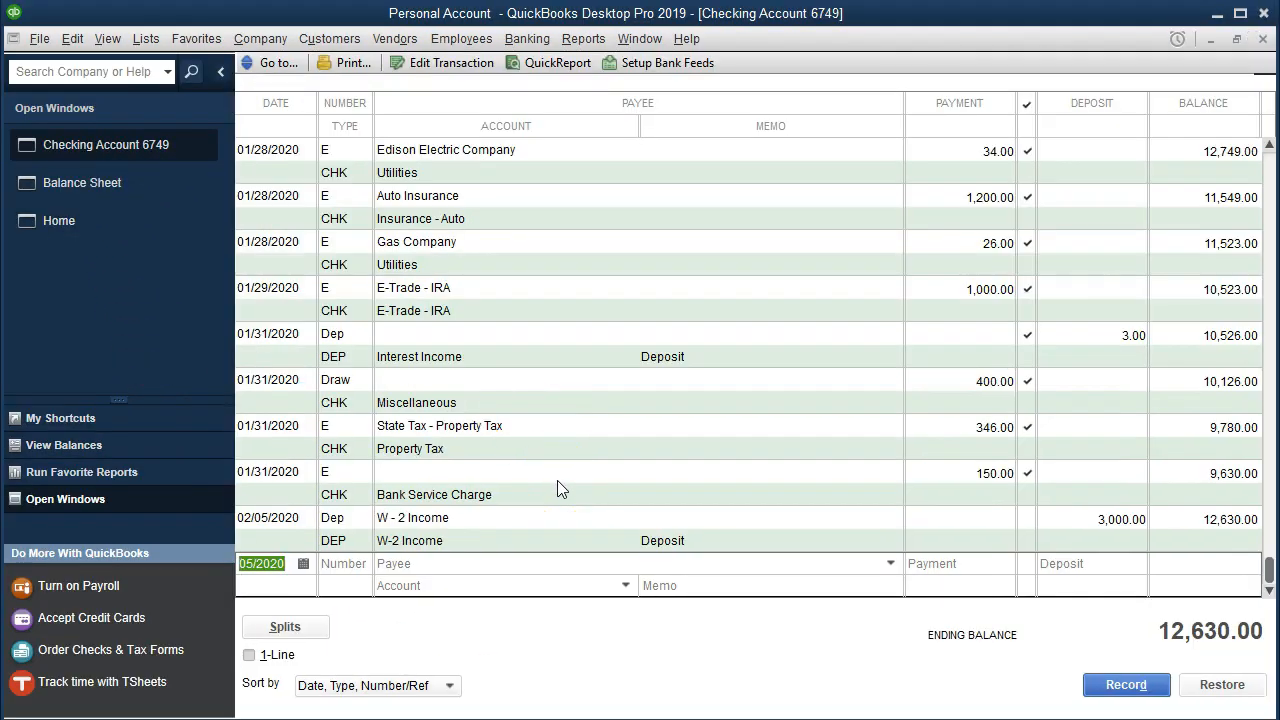
key(Tab)
text(Dep)
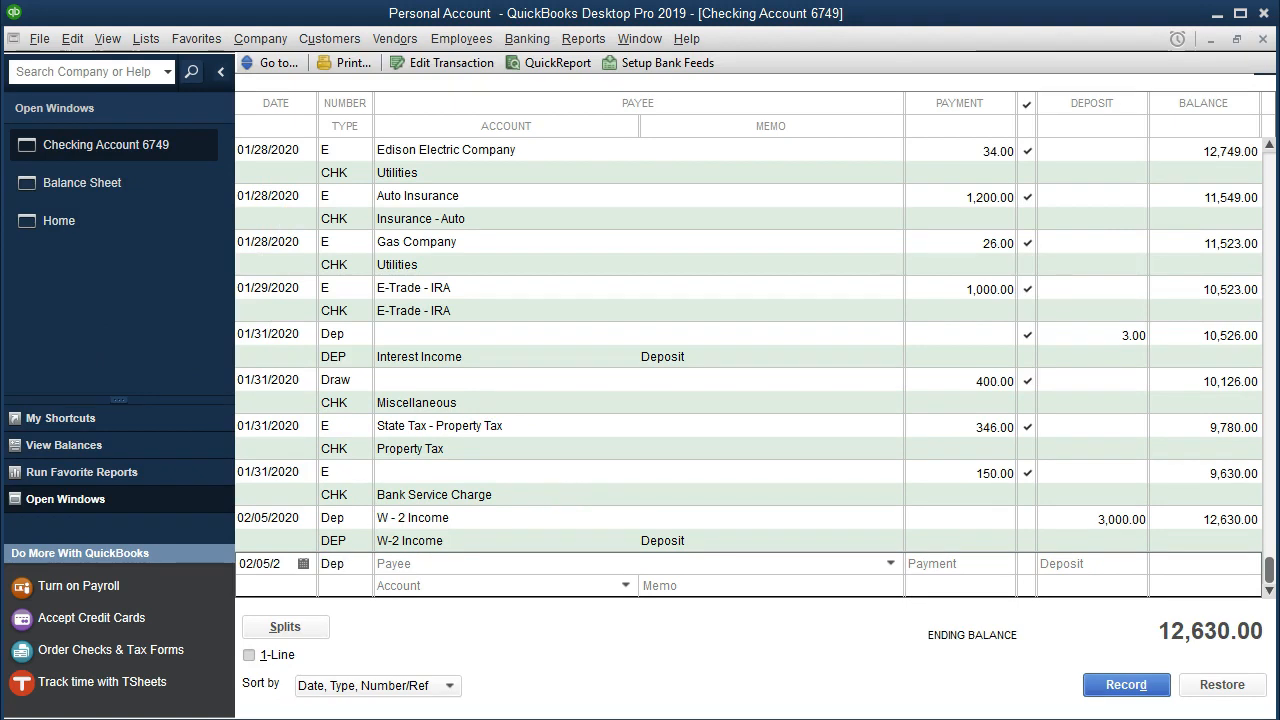
key(Tab)
click(568, 562)
text(Transfer )
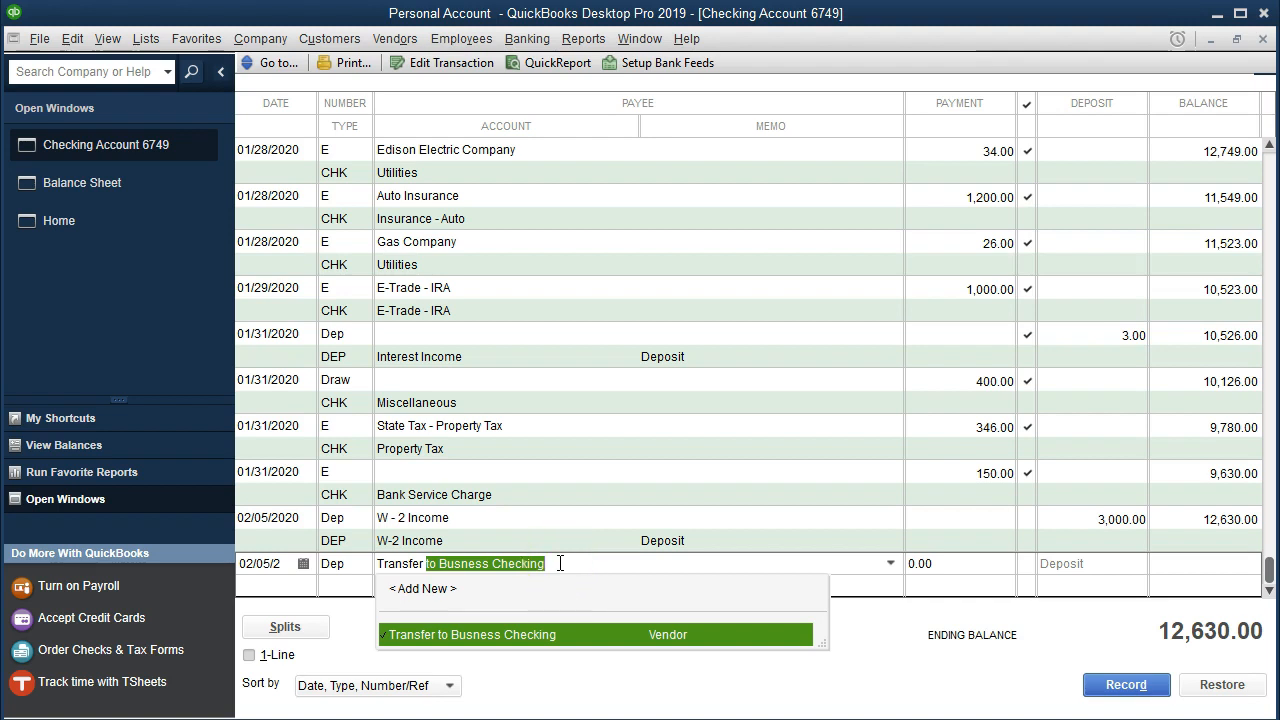
text(from business checking)
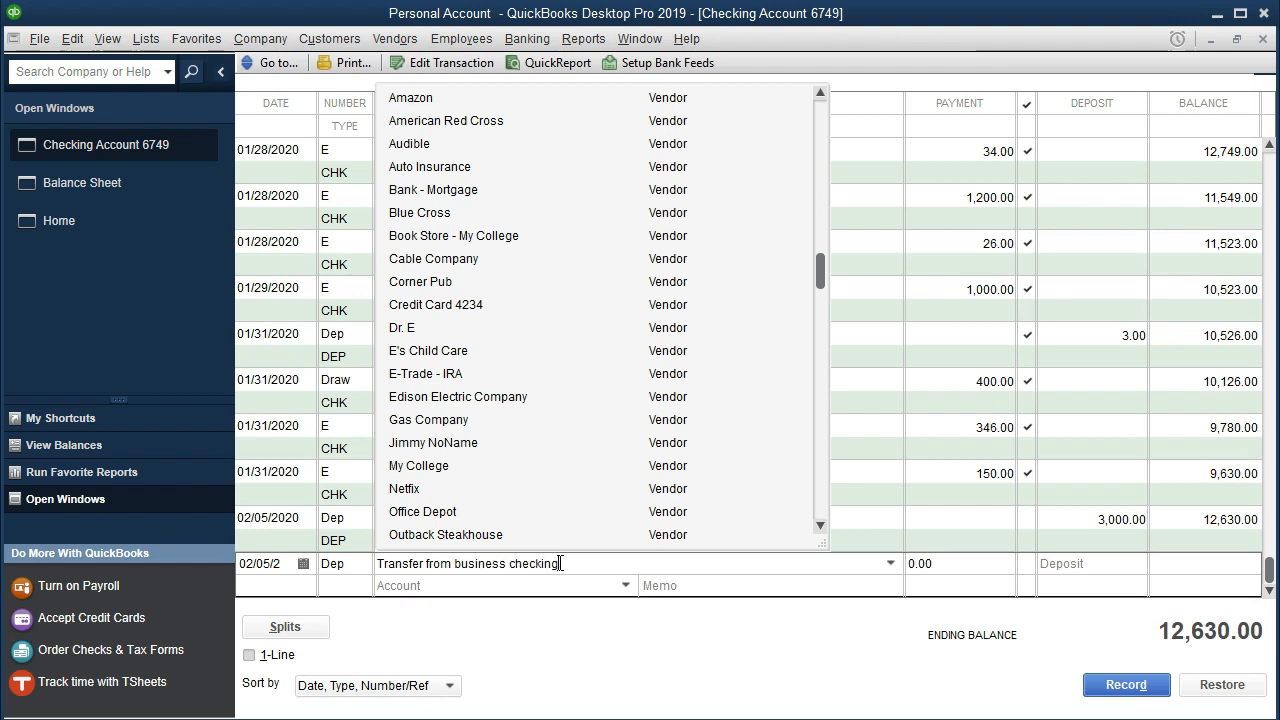
Quick-add the payee Transfer from business checking to the name list as a Customer.
key(Tab)
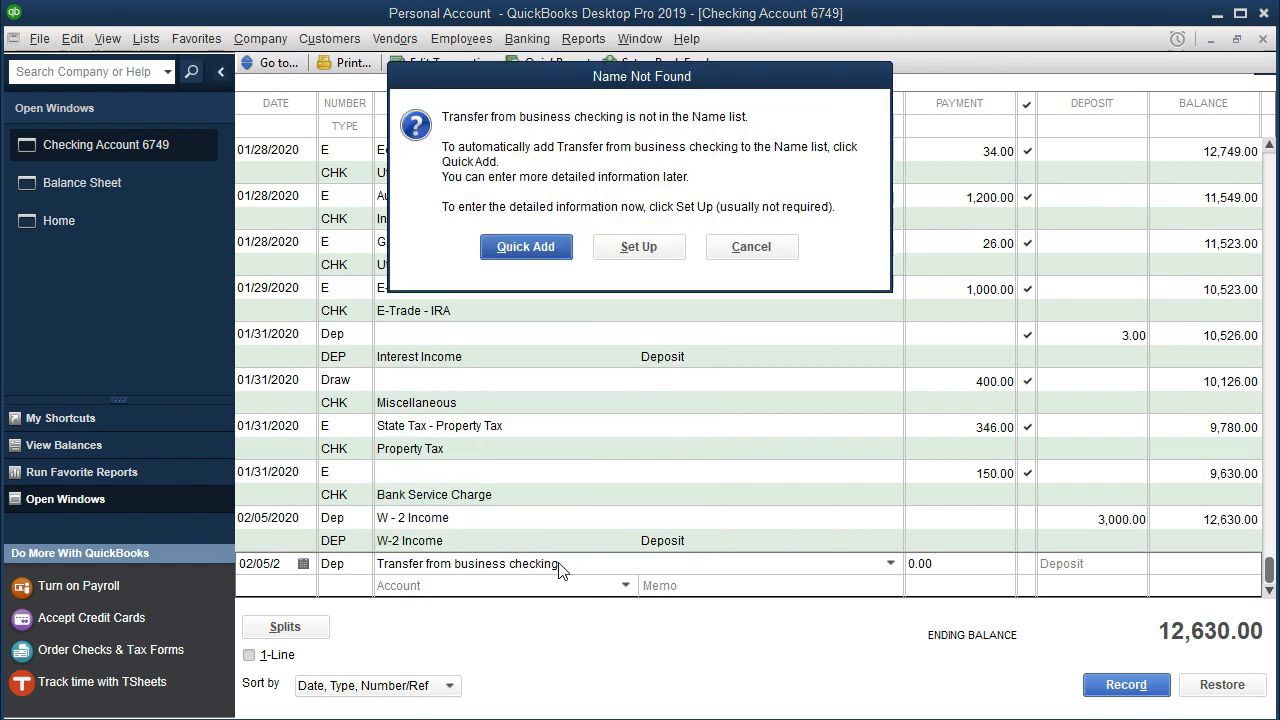
click(550, 262)
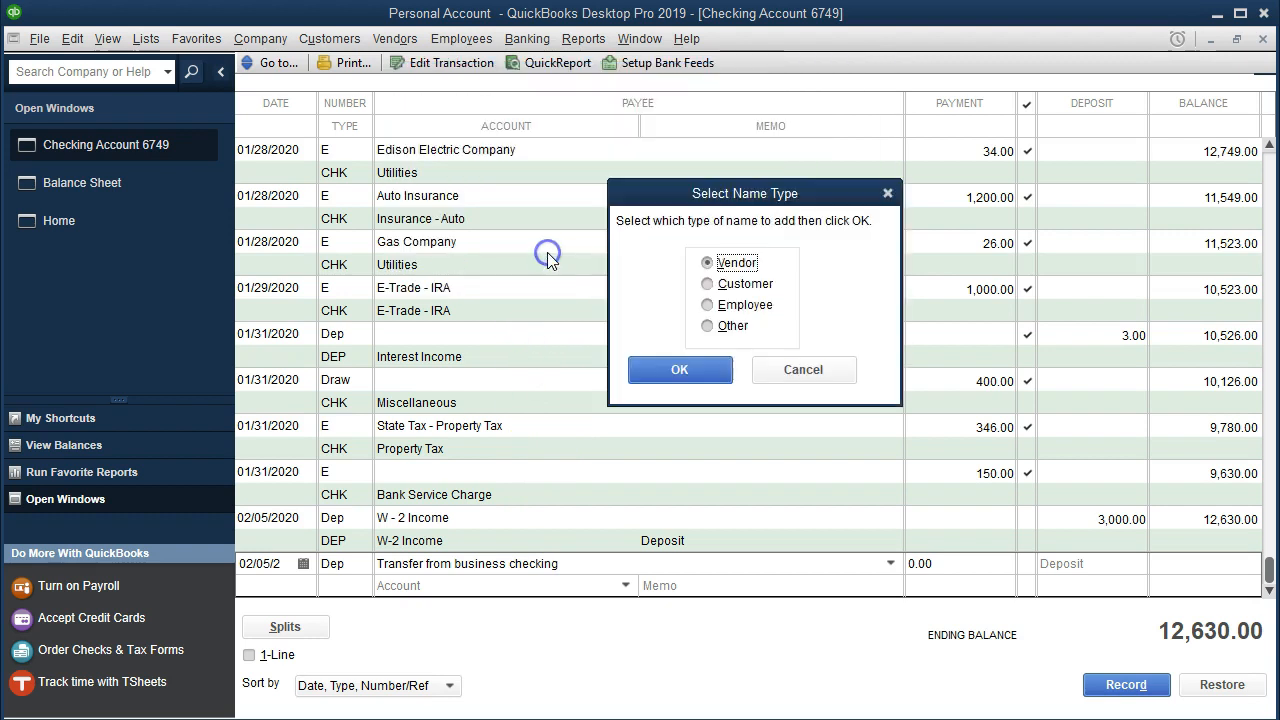
click(710, 285)
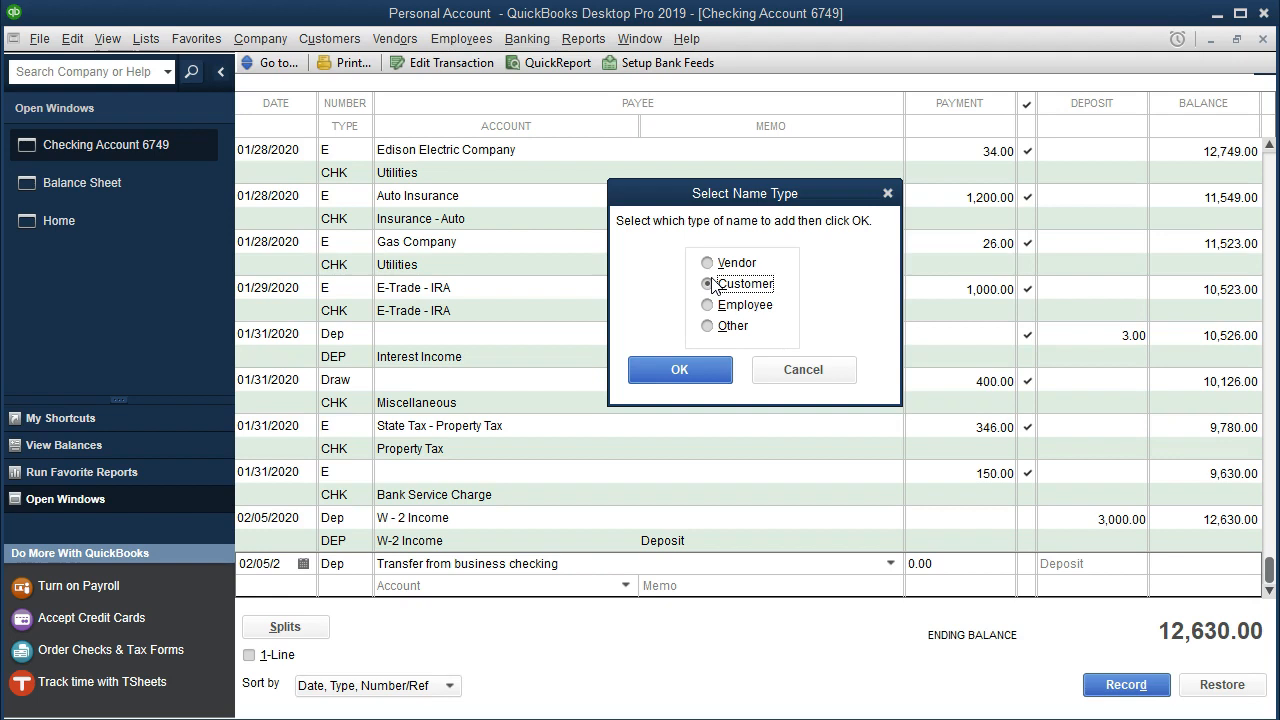
click(703, 374)
Set the transfer's deposit amount to 2,500.00 and open its split lines.
click(1085, 561)
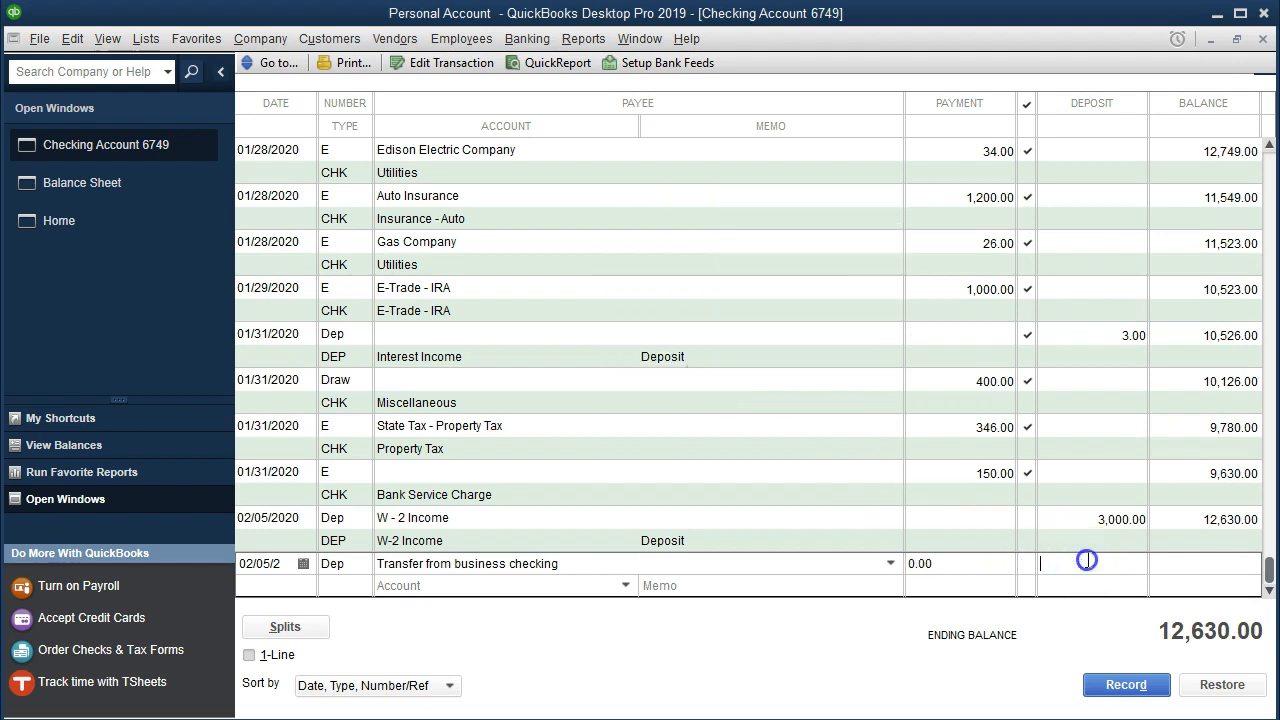
text(2500)
key(Tab)
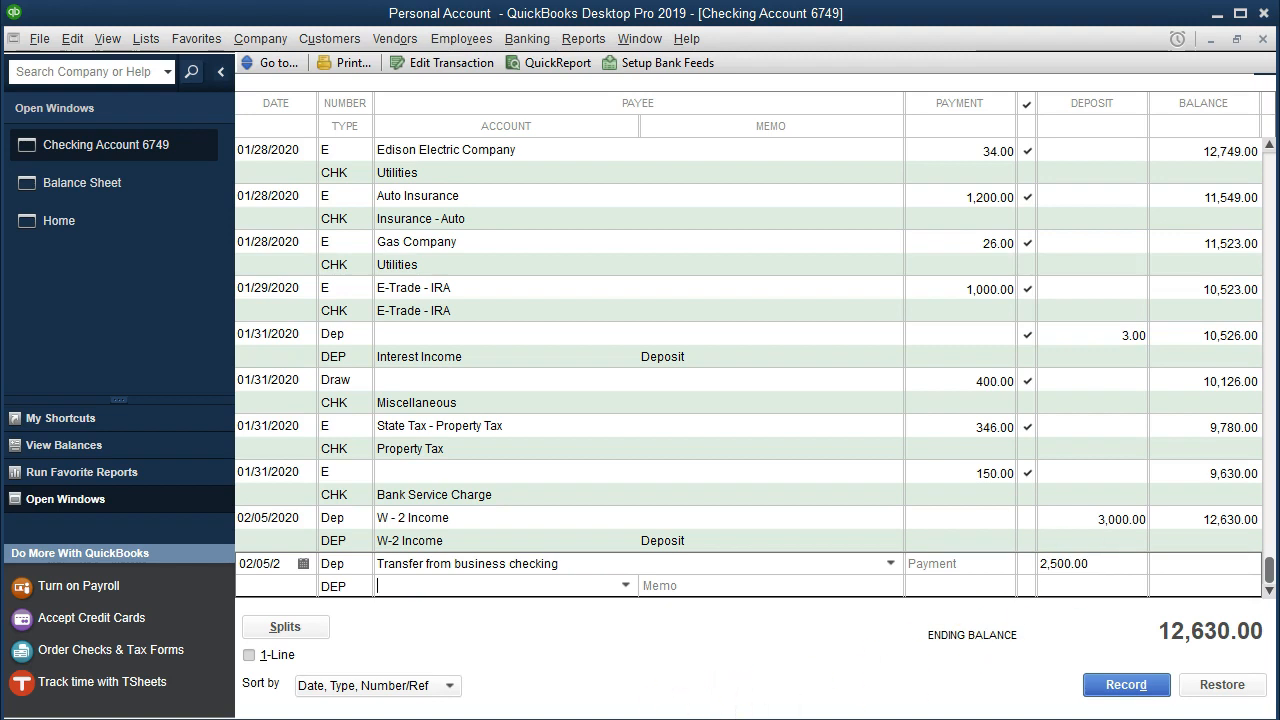
click(308, 635)
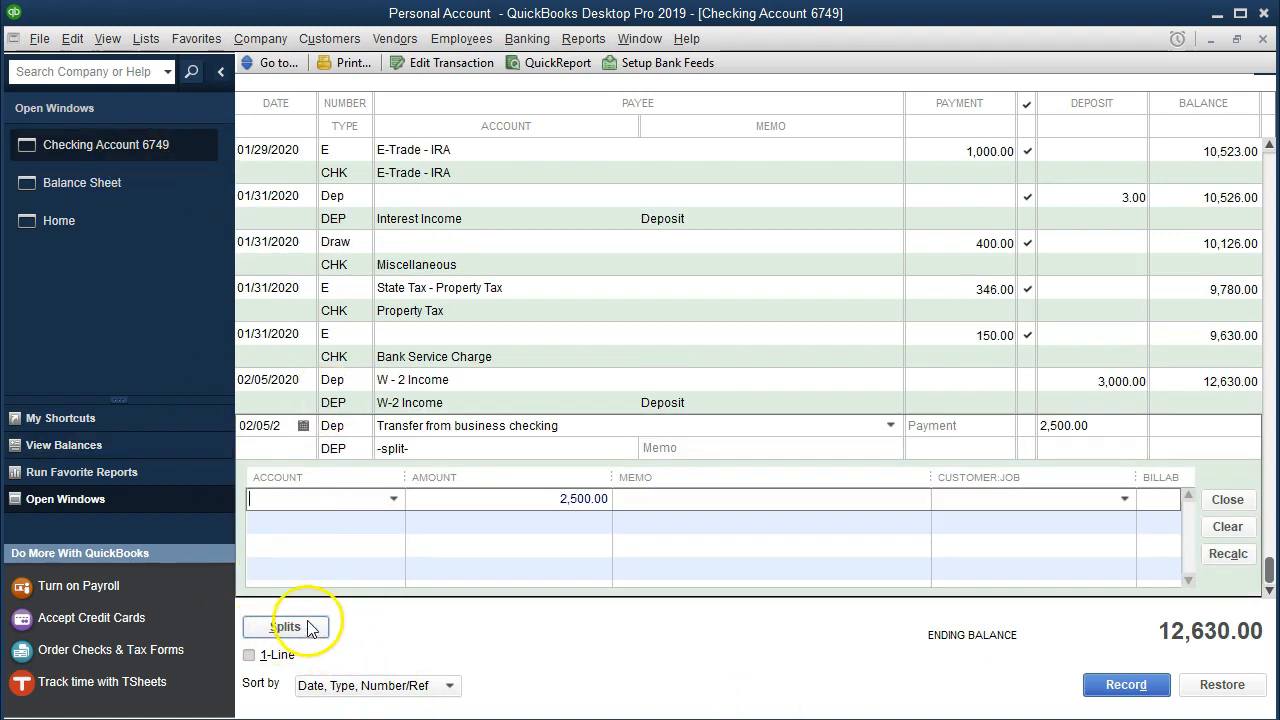
Check the Due From Business balance on the Balance Sheet and set the first split line's amount to 2,370.00.
click(118, 193)
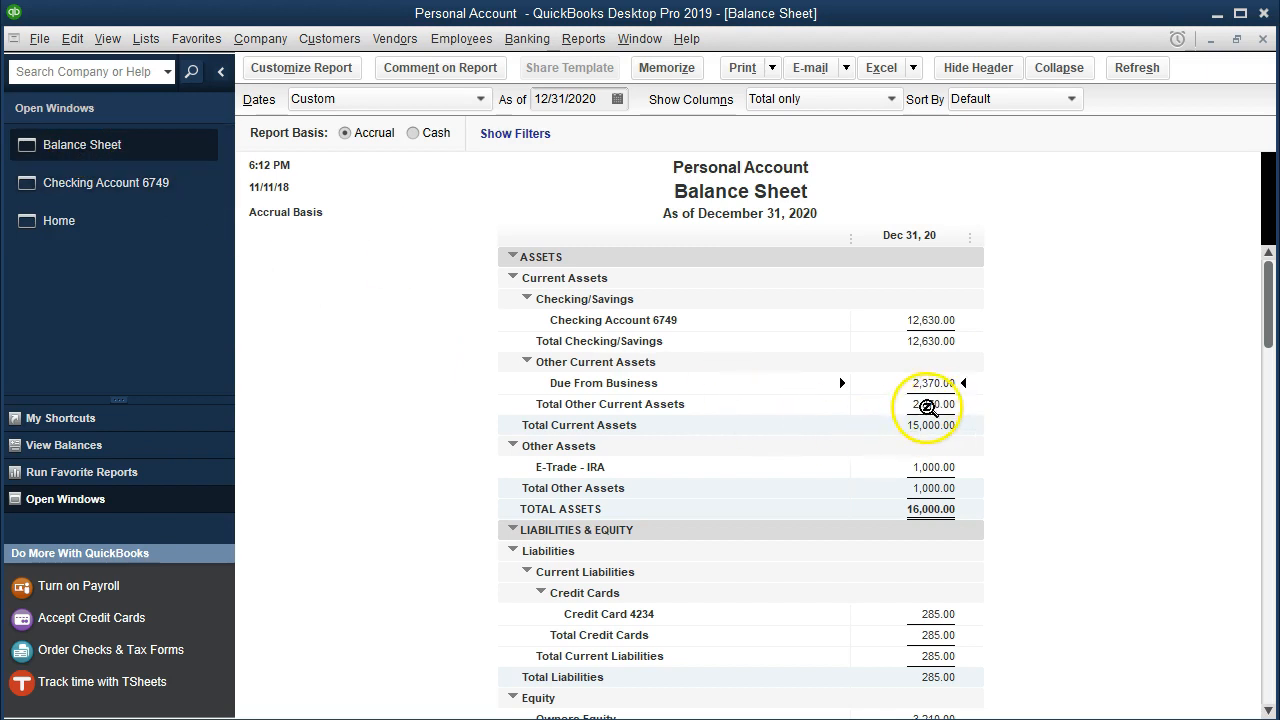
click(114, 191)
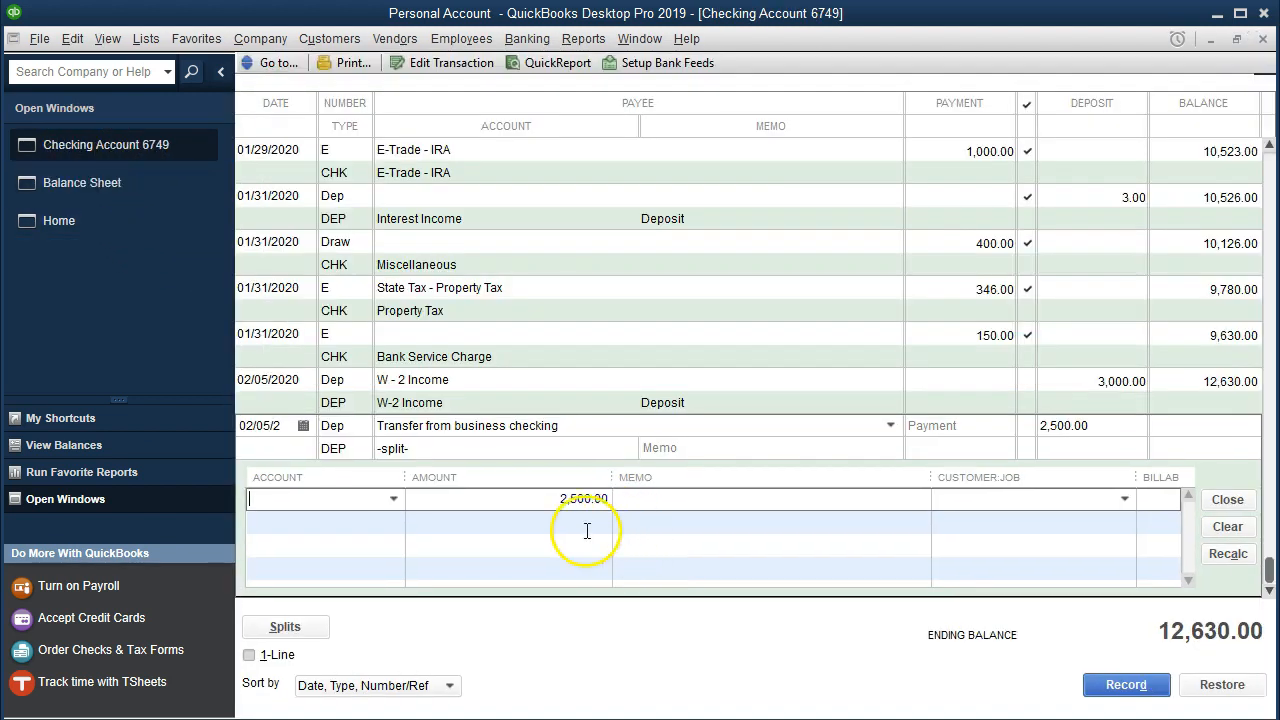
drag(545, 500, 666, 508)
text(23)
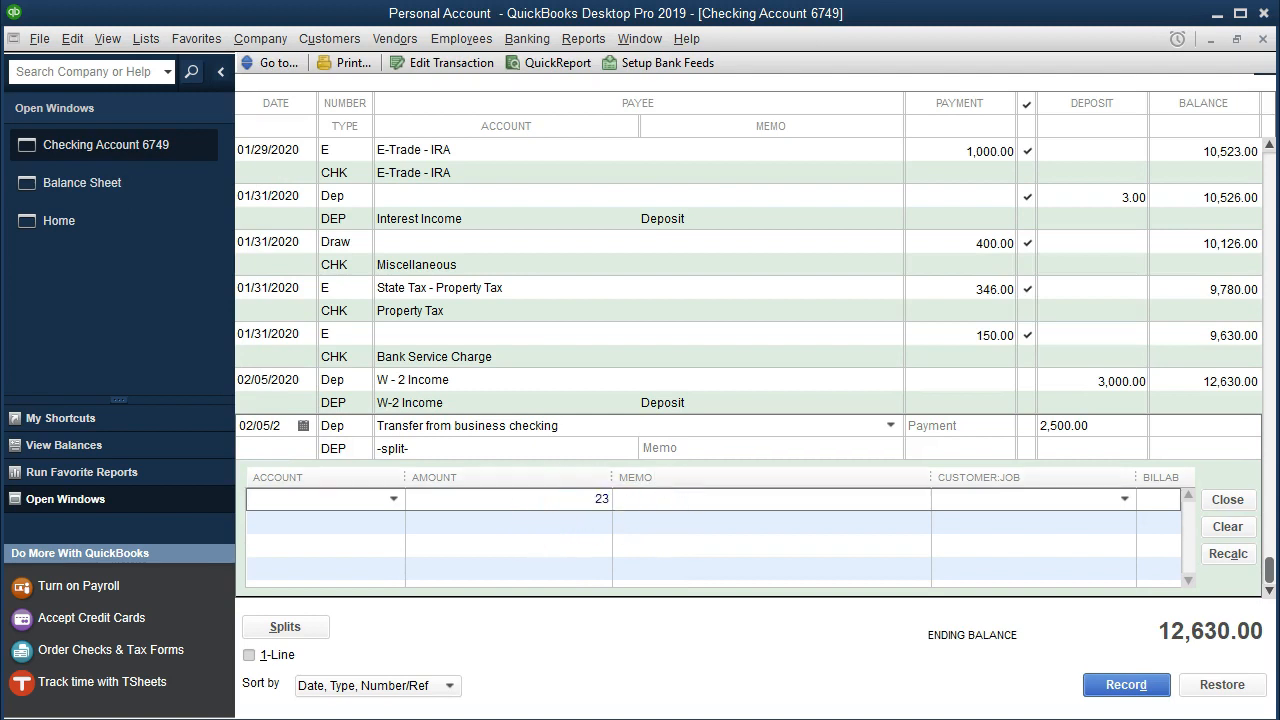
text(0)
key(BackSpace)
key(BackSpace)
text(370)
key(Tab)
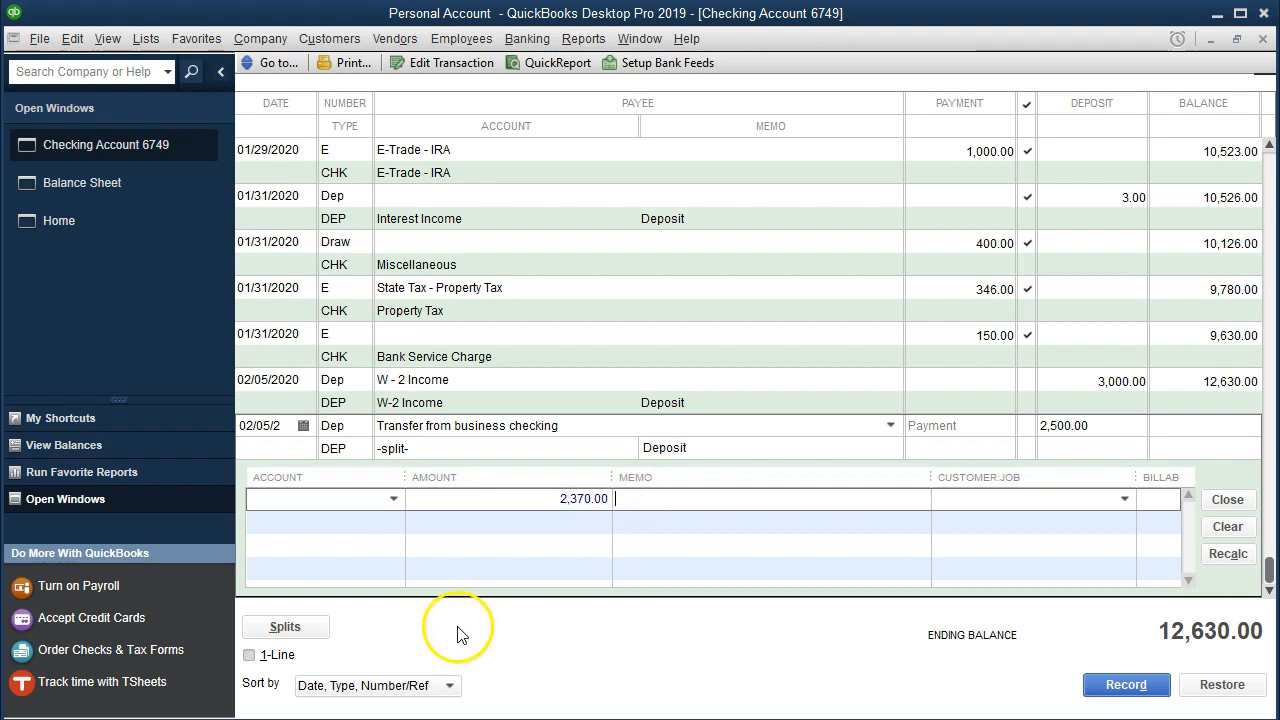
Assign the first split line to the Due From Business account.
click(392, 498)
scroll(476, 338, up, 5)
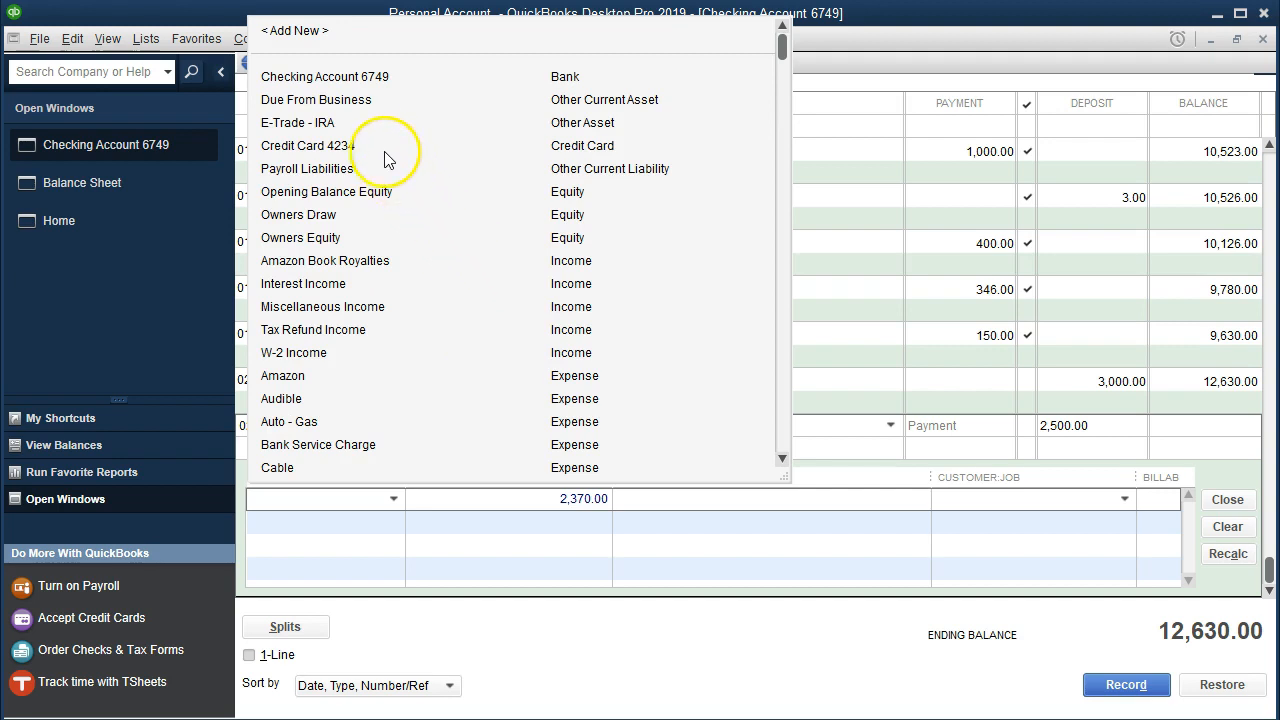
click(357, 100)
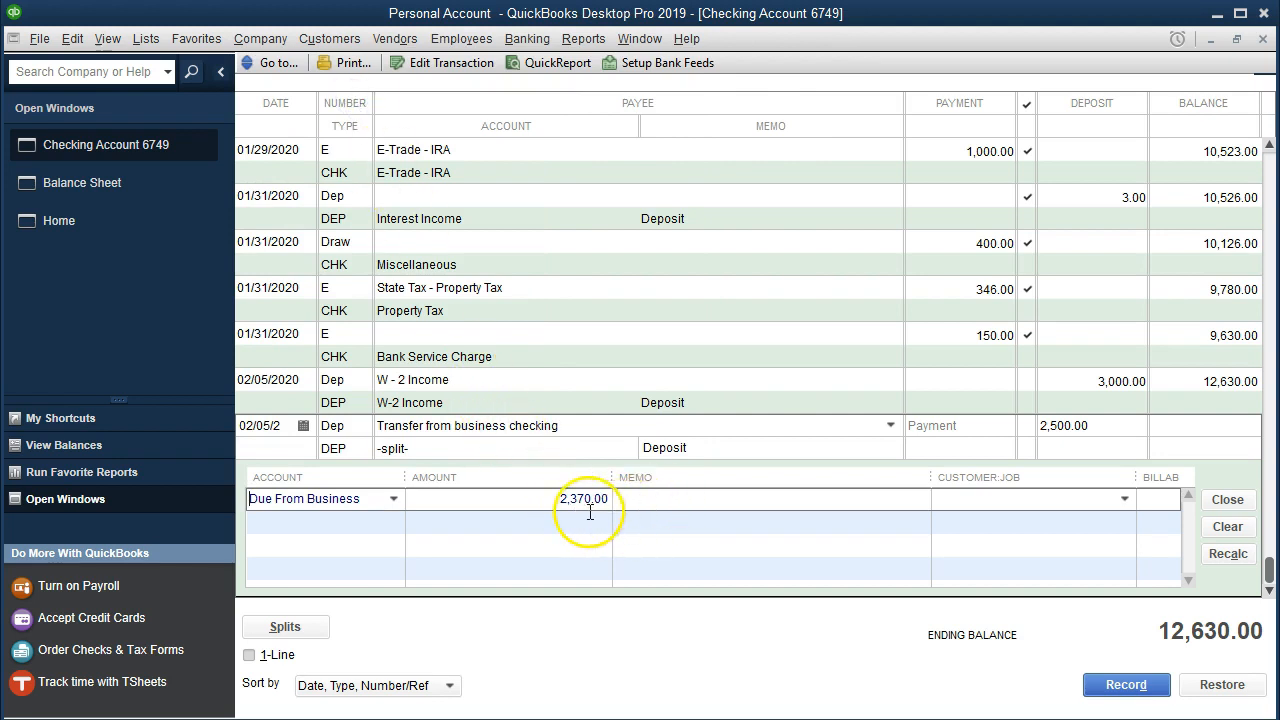
Enter Business Income as the account for the remaining amount on the second split line.
click(350, 524)
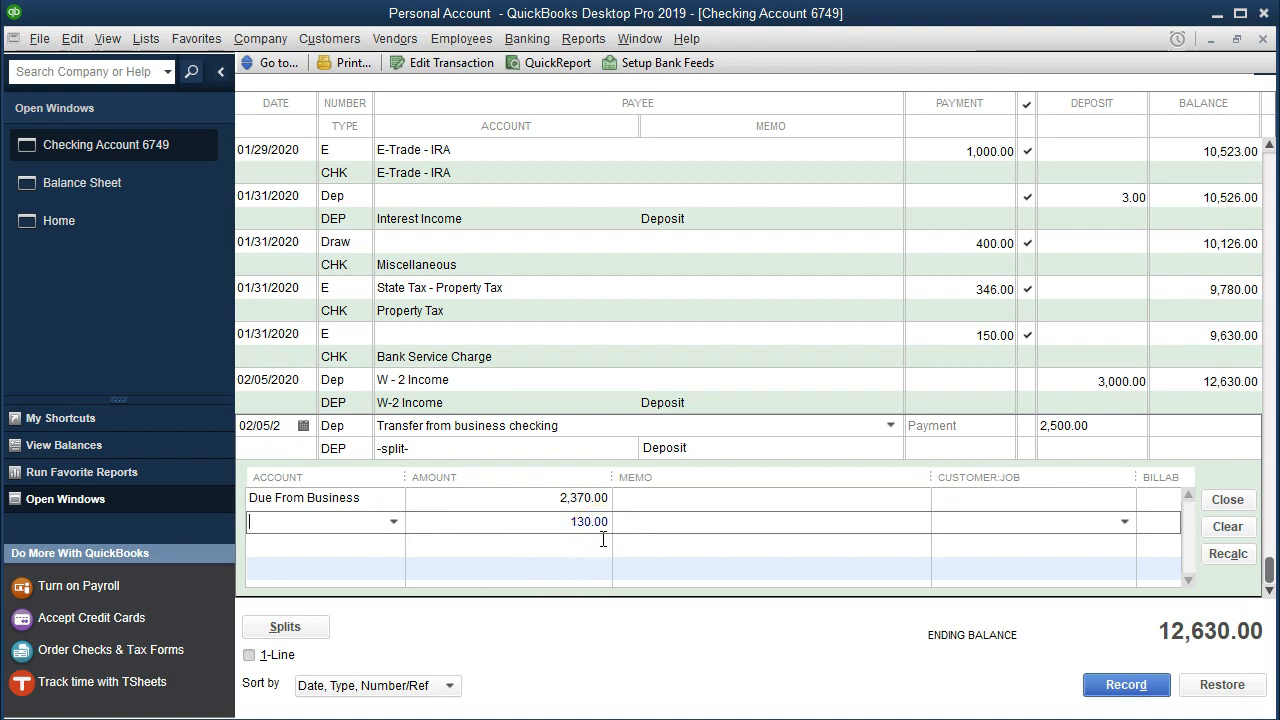
click(295, 523)
text(Busin)
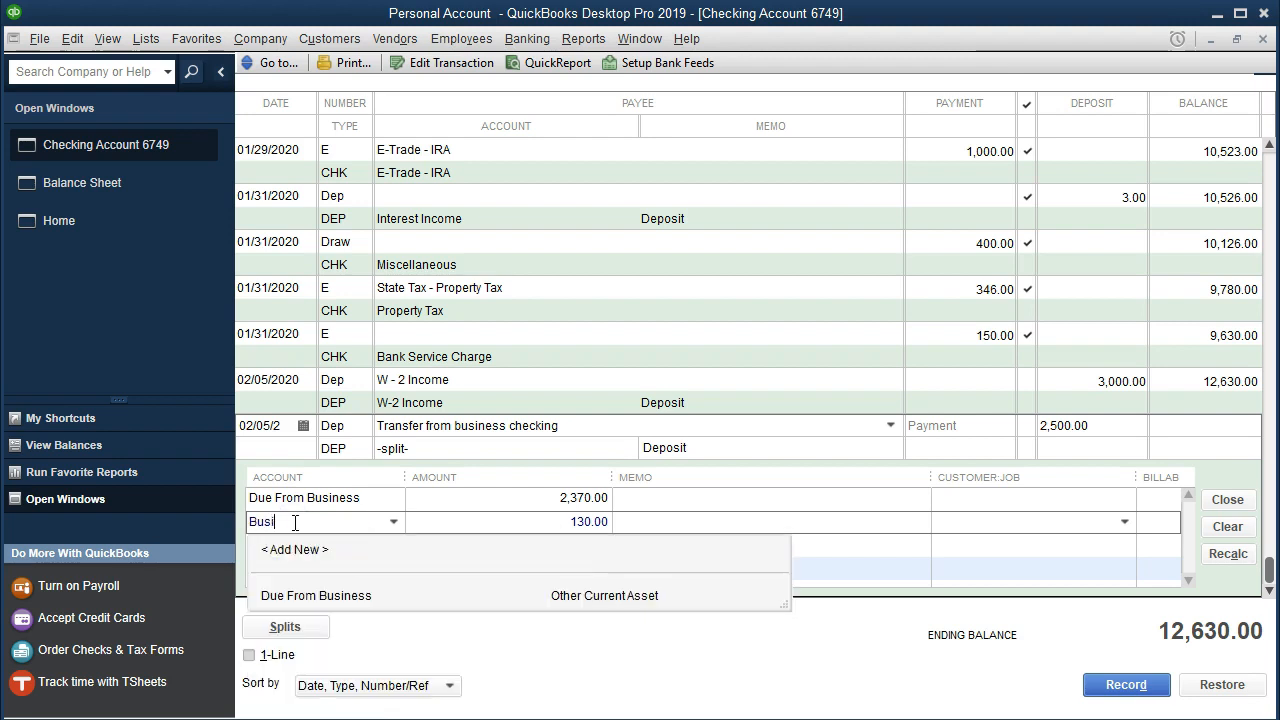
key(BackSpace)
key(BackSpace)
key(BackSpace)
text(siness Income)
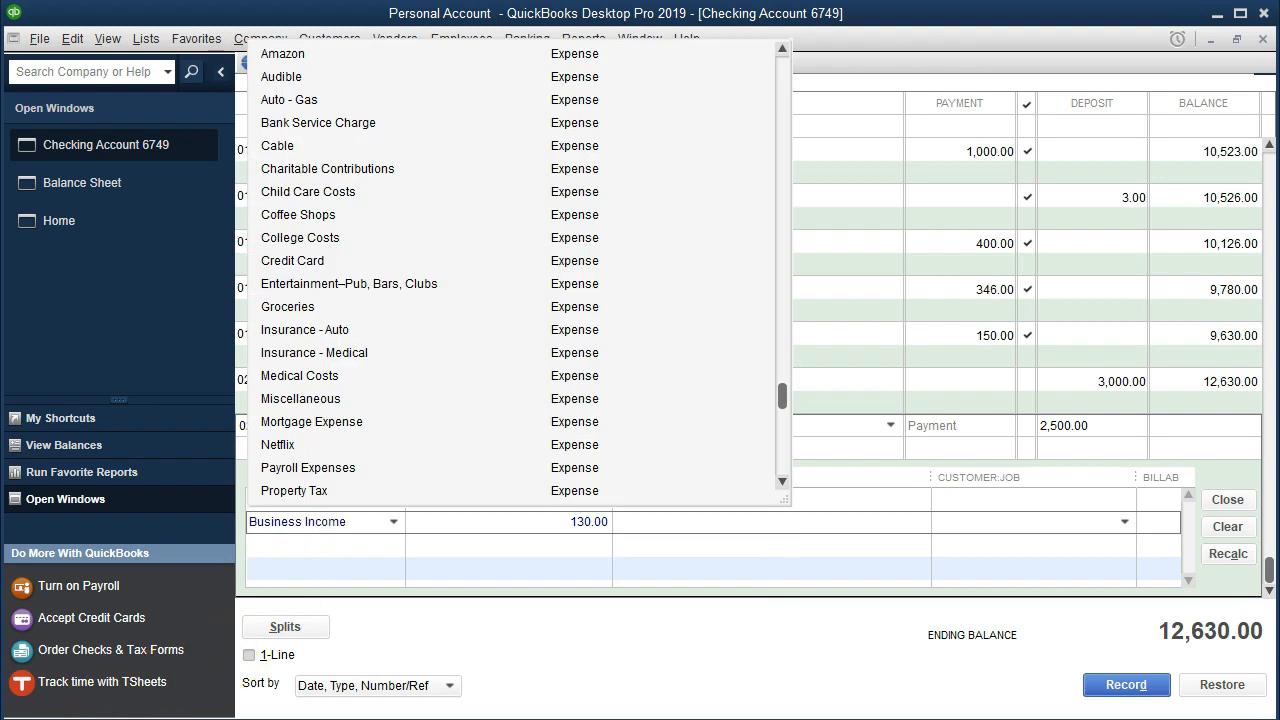
key(Tab)
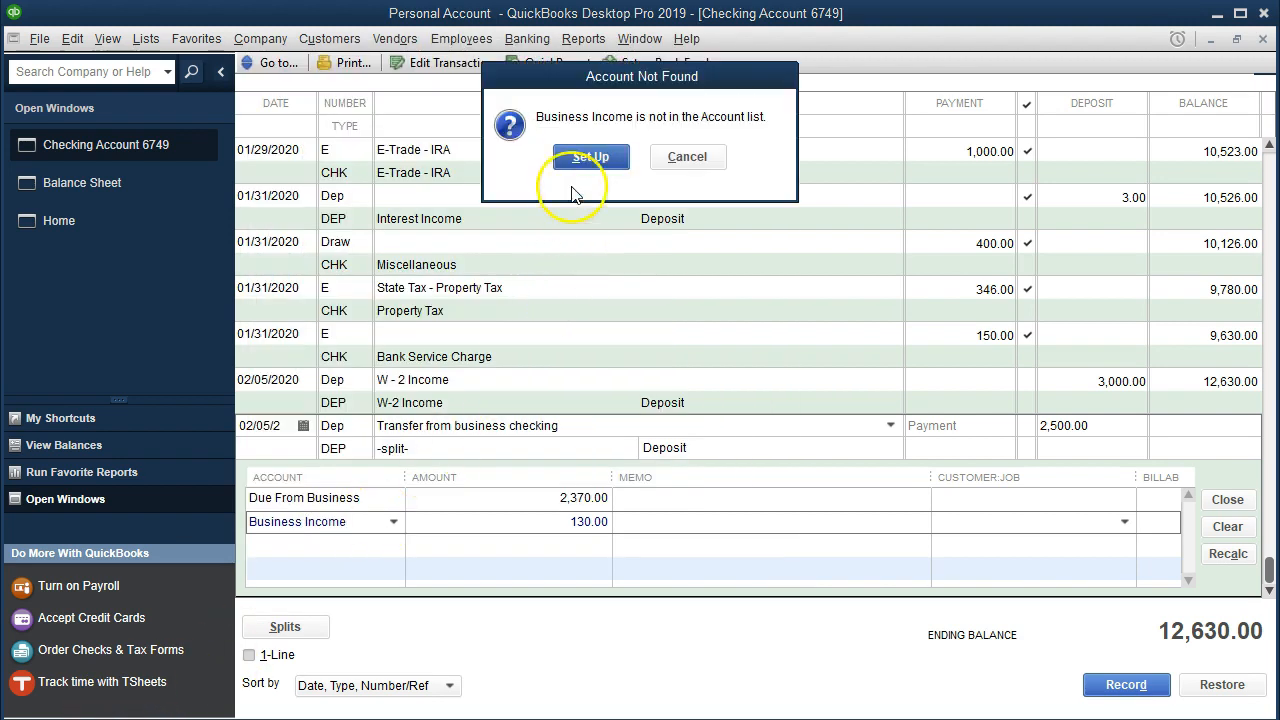
Set up Business Income as a new account of type Income and save it.
click(583, 157)
click(616, 80)
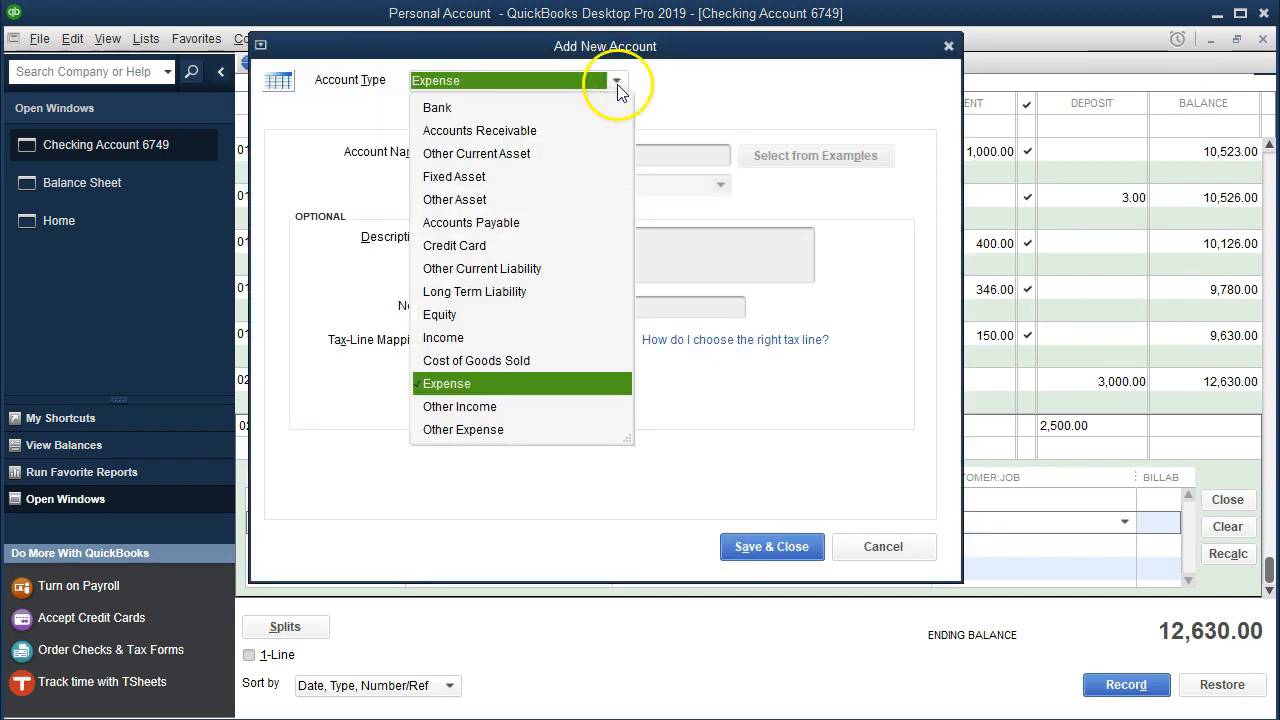
click(446, 338)
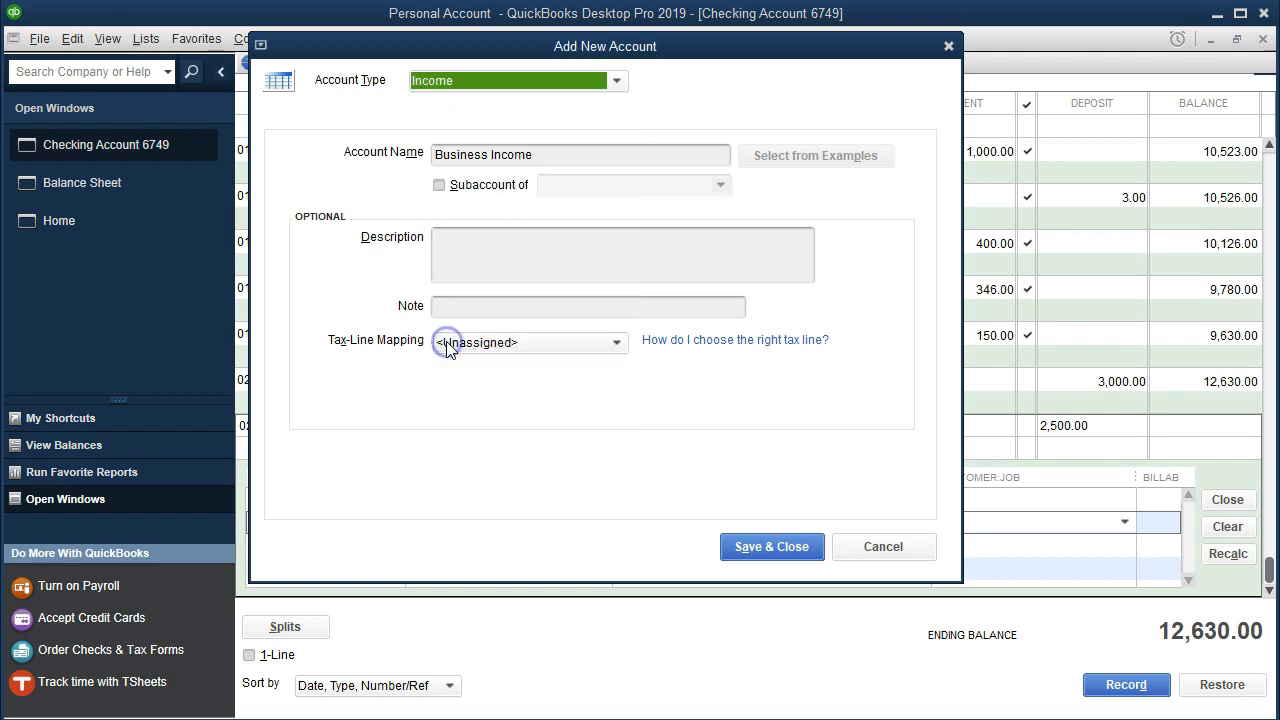
click(779, 553)
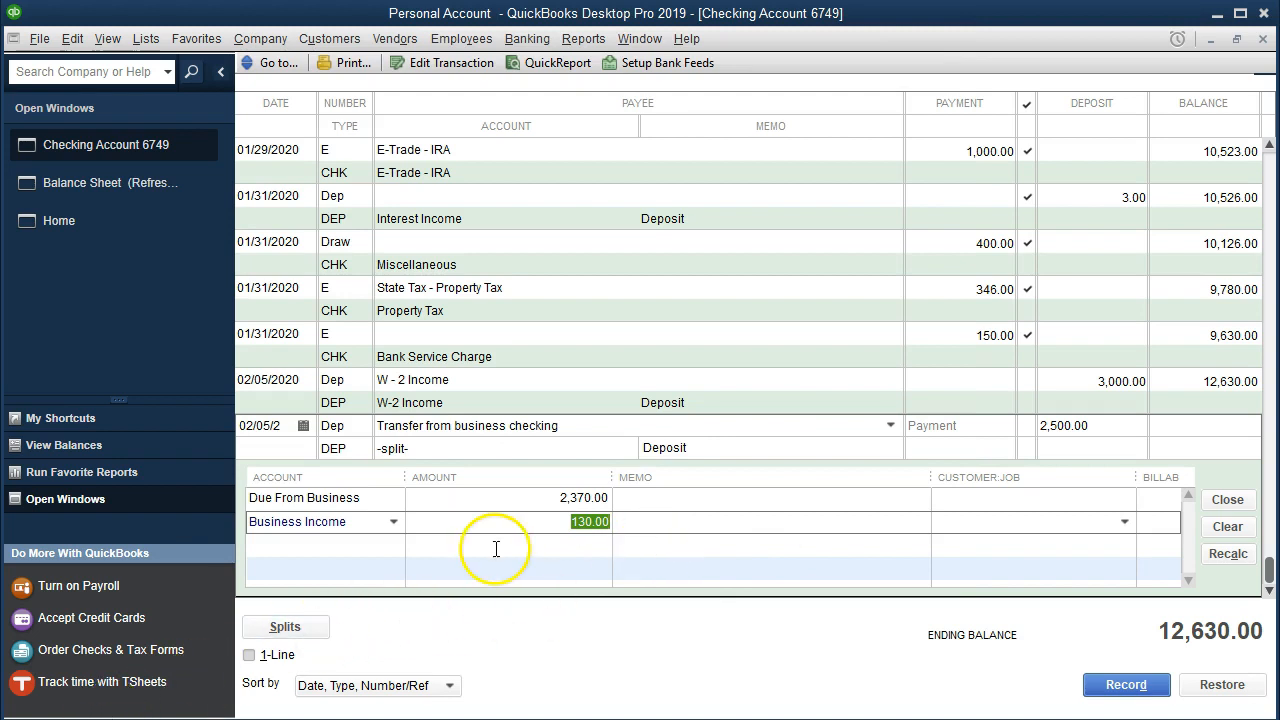
Record the split transfer deposit, accepting the future date.
click(654, 521)
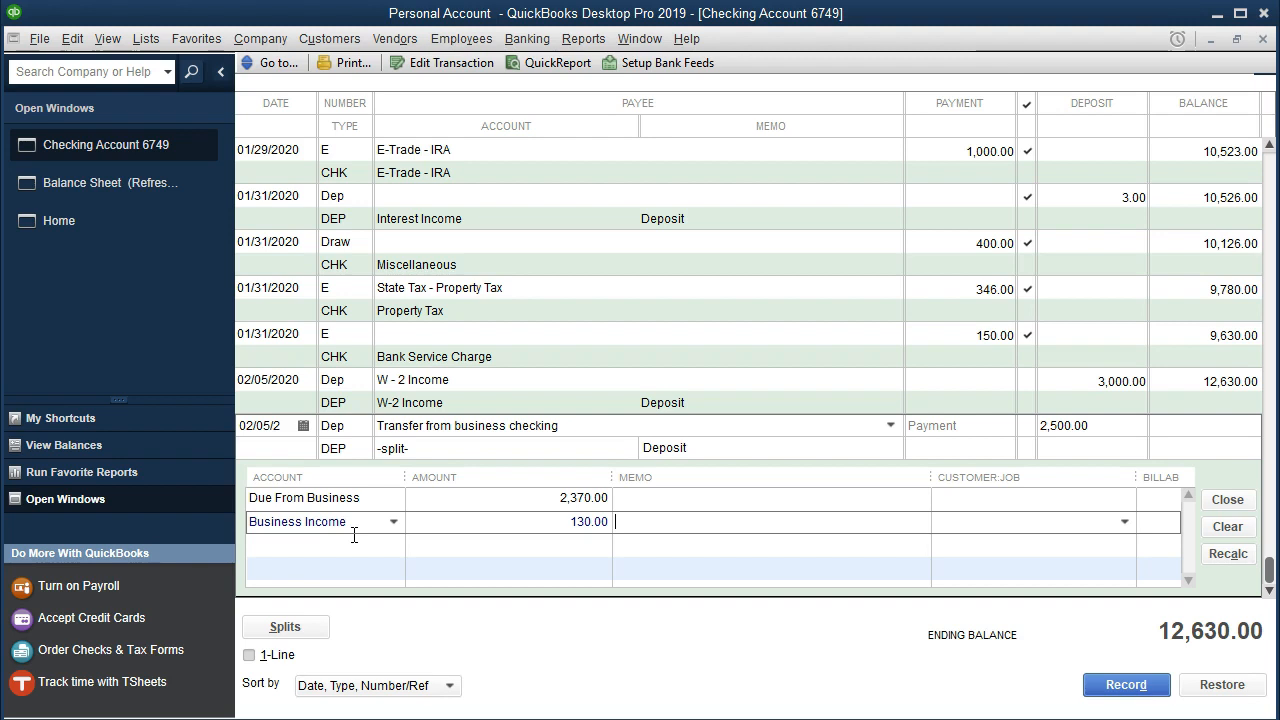
click(1125, 688)
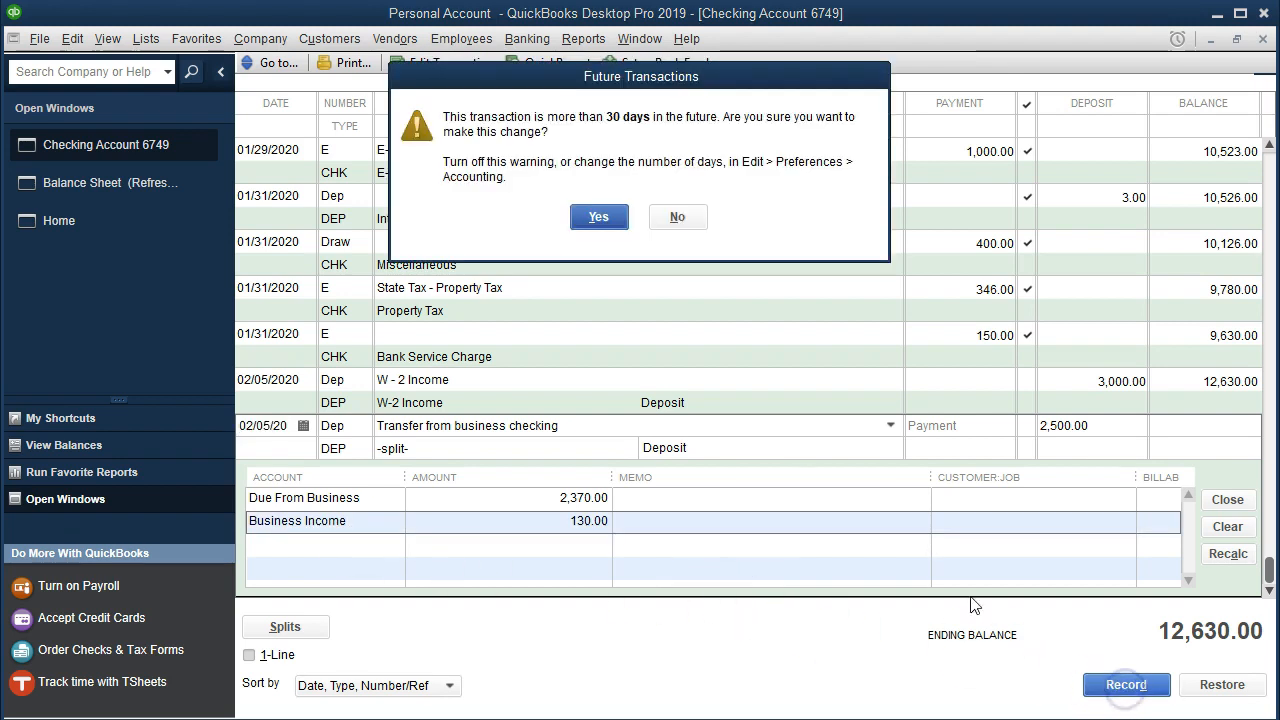
click(607, 218)
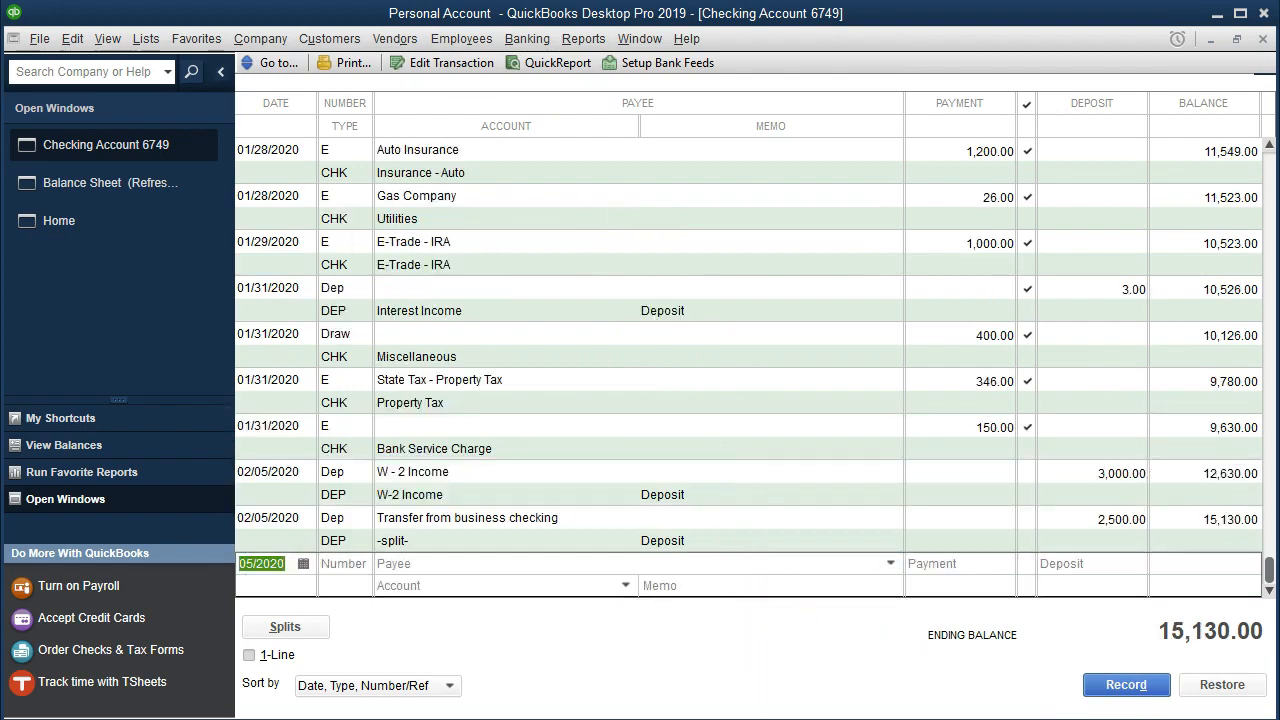
In the Acrobat Reader statement, highlight the 2/5 Transfer from business checking line with its amount, and return to QuickBooks.
key(alt+Tab)
drag(120, 266, 610, 270)
right_click(610, 270)
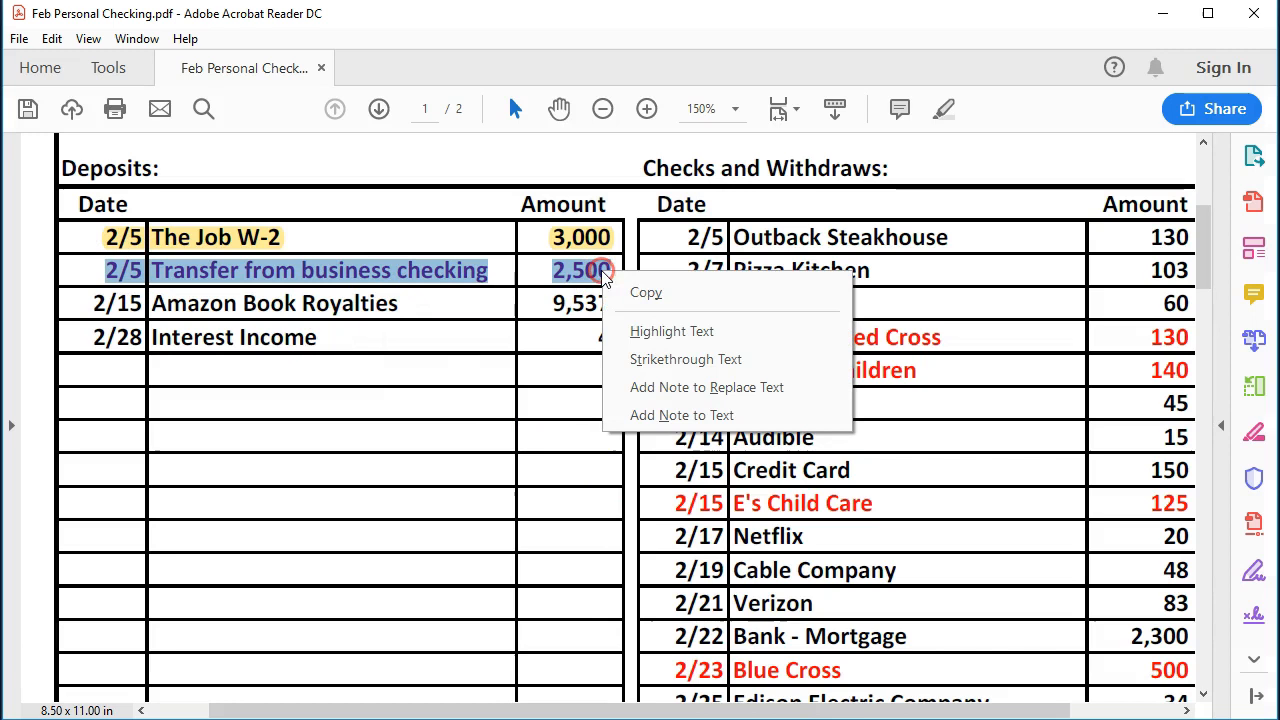
click(630, 329)
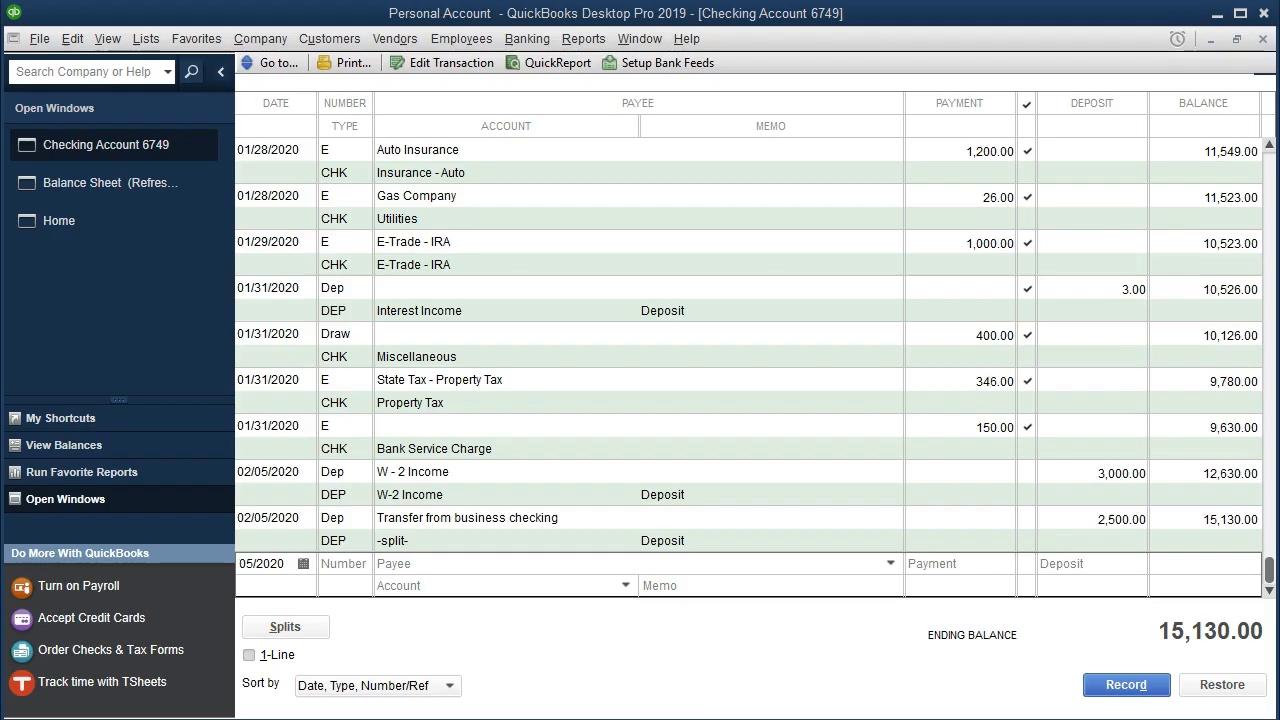
Set the date of the next register entry to 02/15/2020.
click(284, 563)
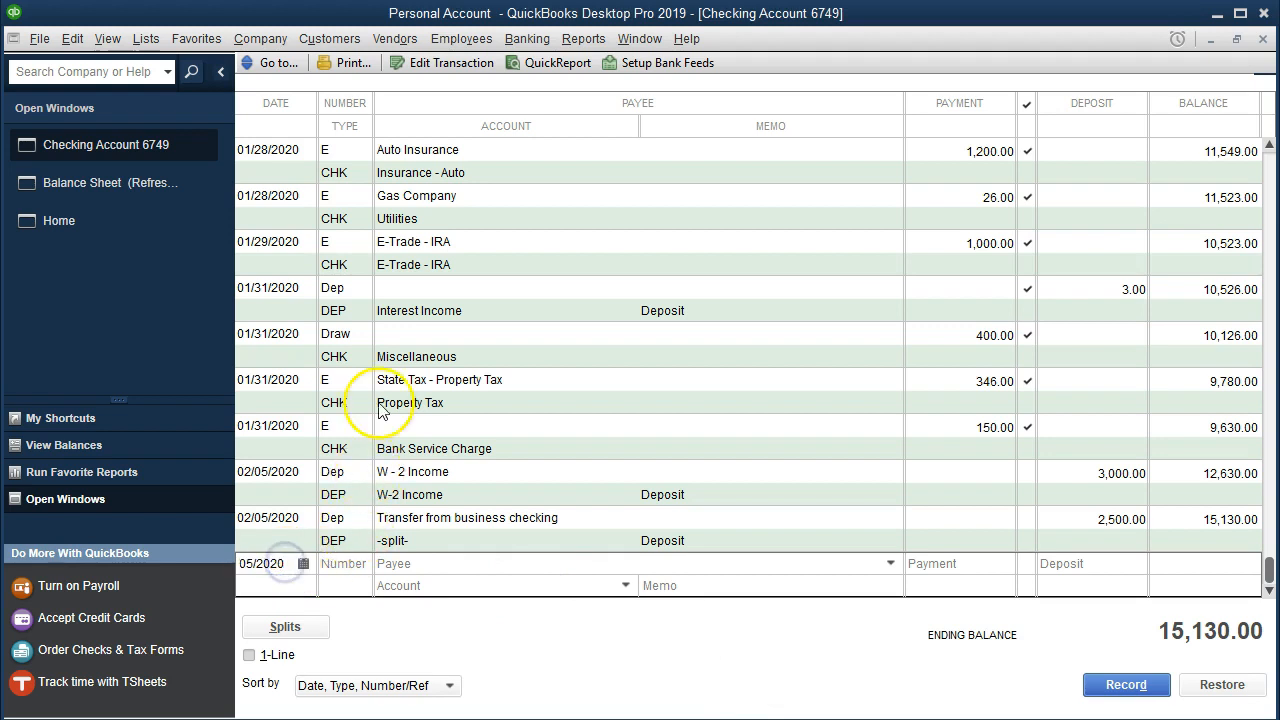
key(plus)
key(plus)
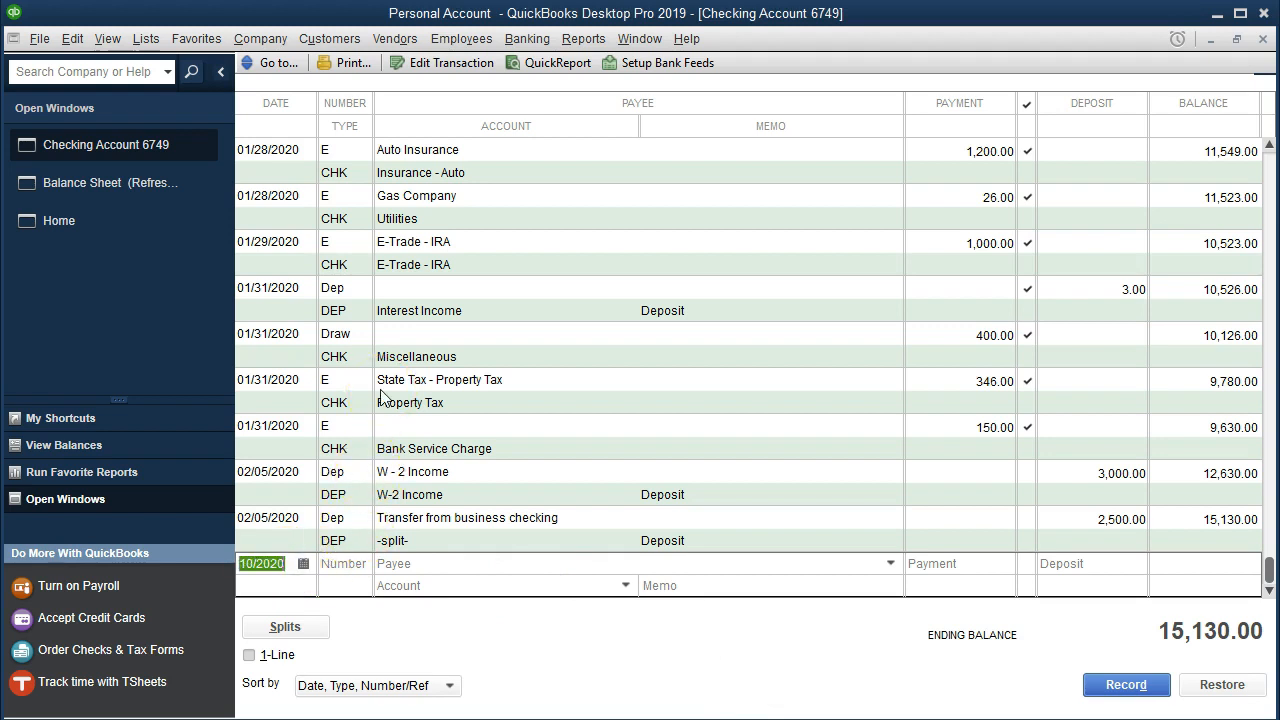
key(plus)
key(plus)
key(Tab)
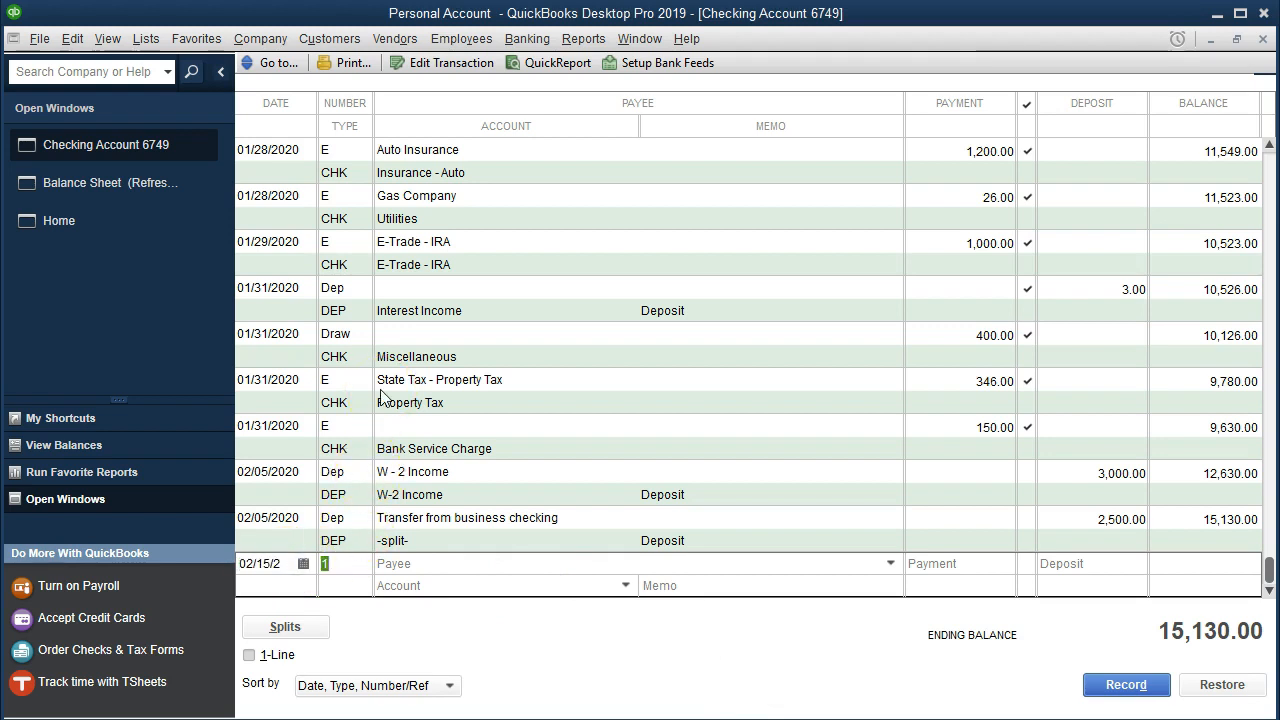
Mark the new entry as Dep and choose the customer Amazon Book Royalties as its payee.
text(Dep)
key(Tab)
text(Ama)
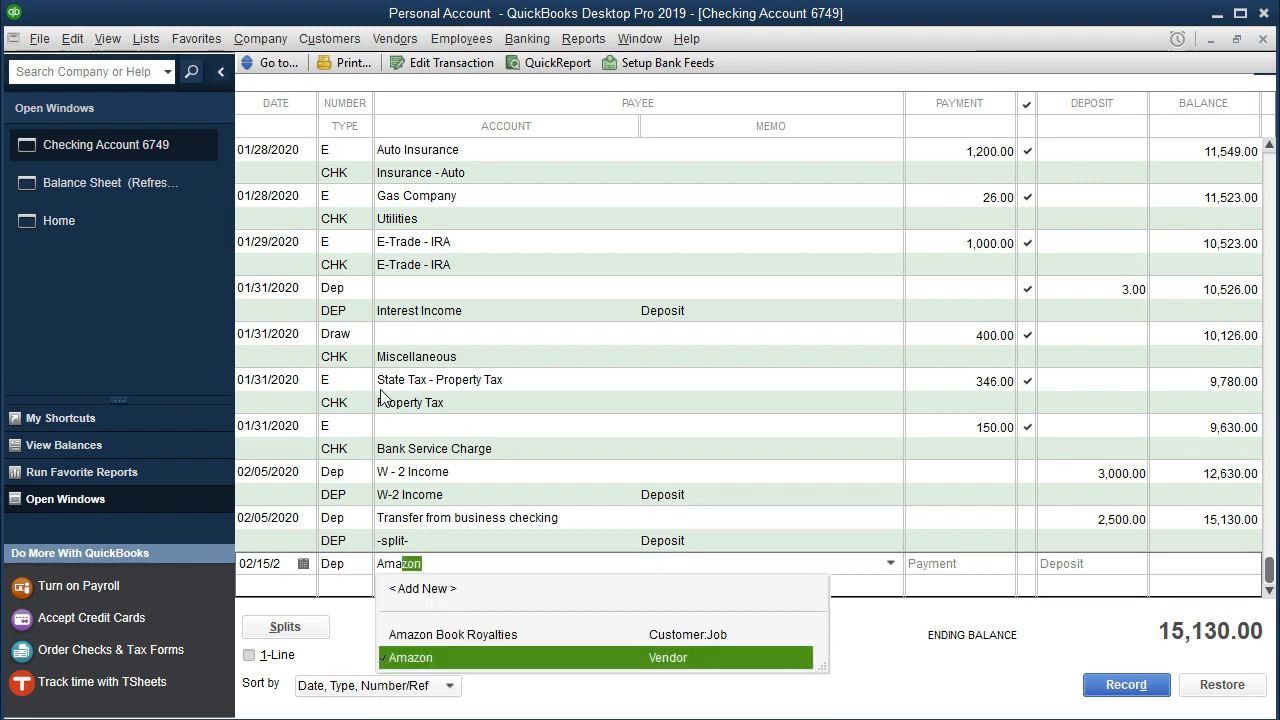
key(Up)
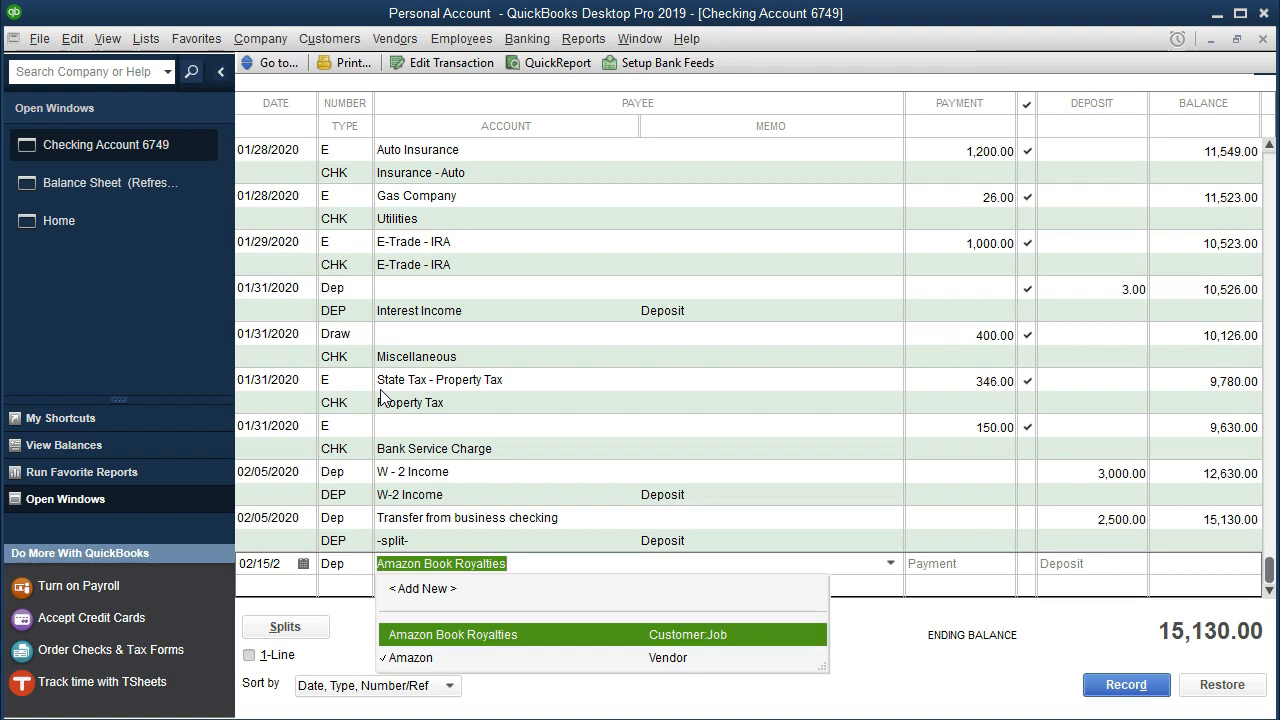
key(Tab)
Set the deposit amount of the Amazon Book Royalties entry to 9,537.00.
click(1065, 565)
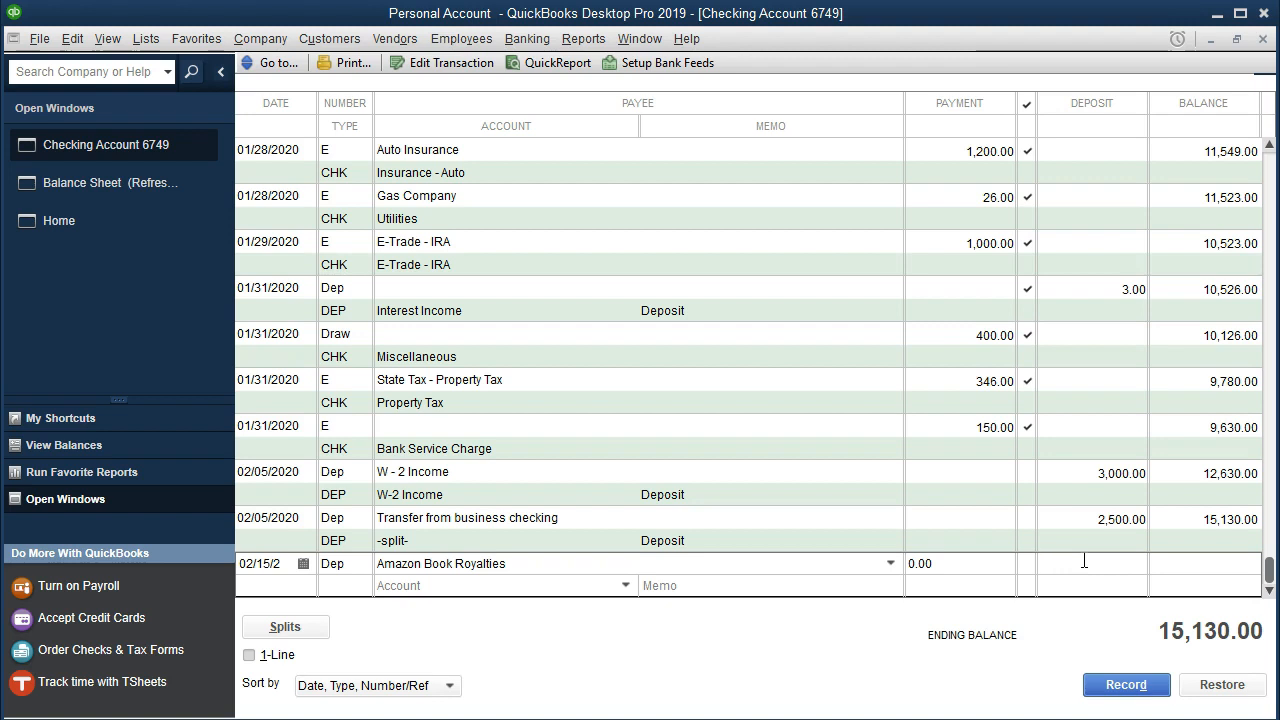
text(9537)
key(Tab)
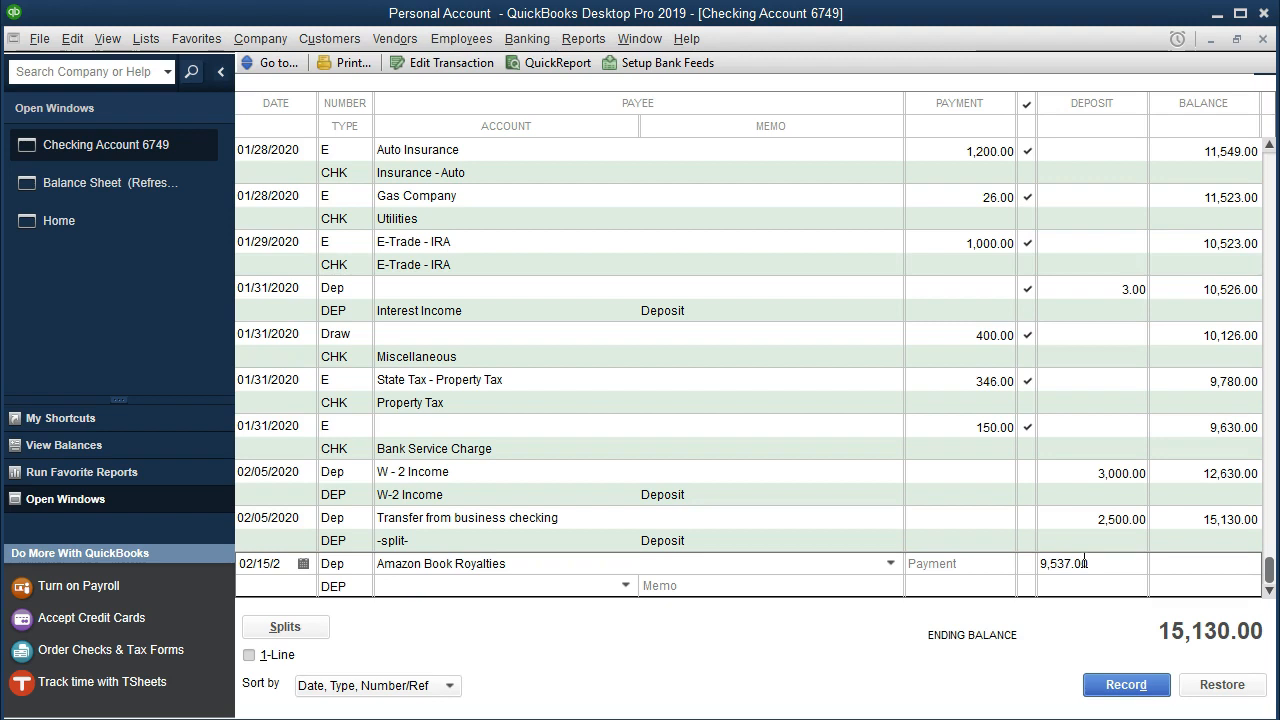
Assign the 02/15/2020 deposit to the Amazon Book Royalties income account and record the entry.
text(Amazon)
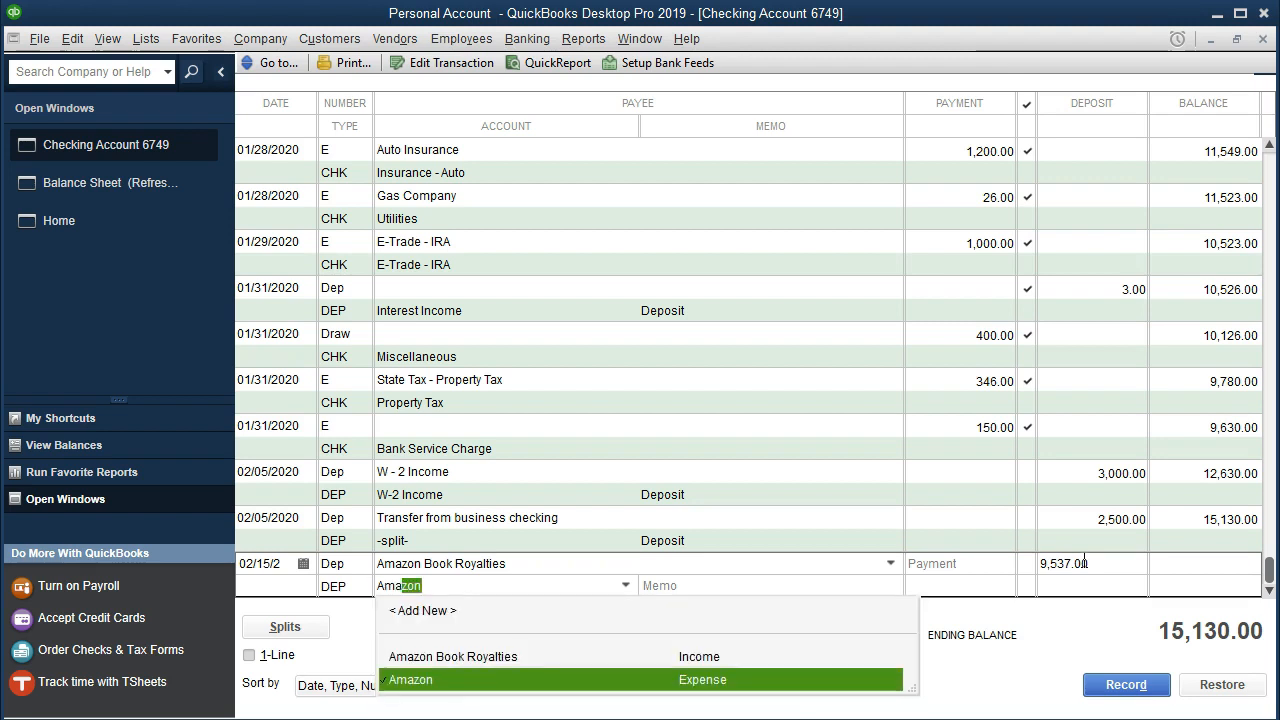
key(Up)
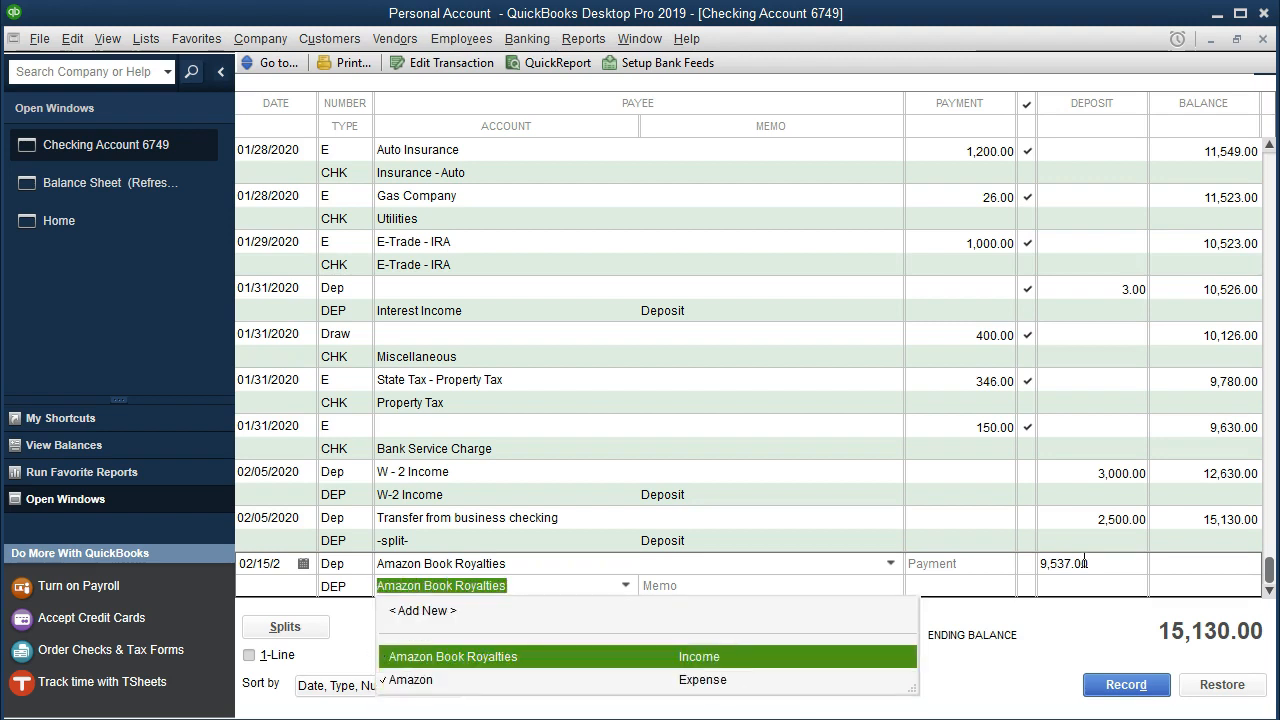
key(Tab)
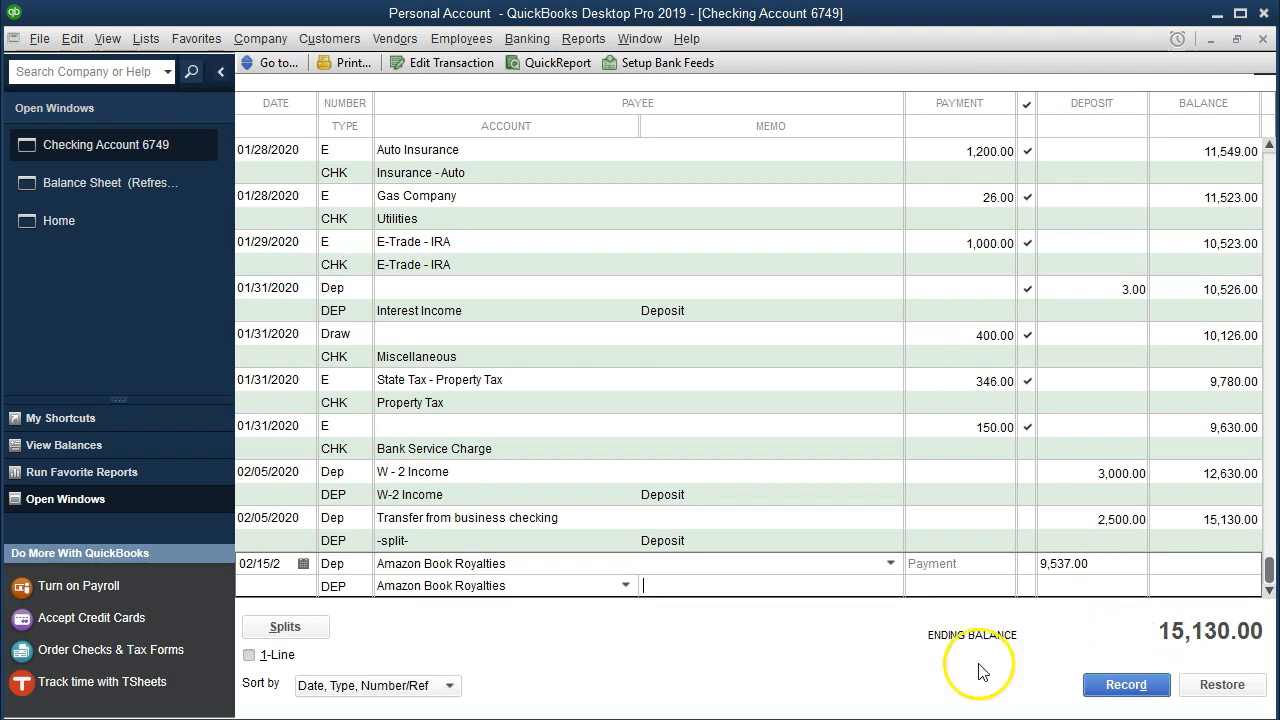
key(Return)
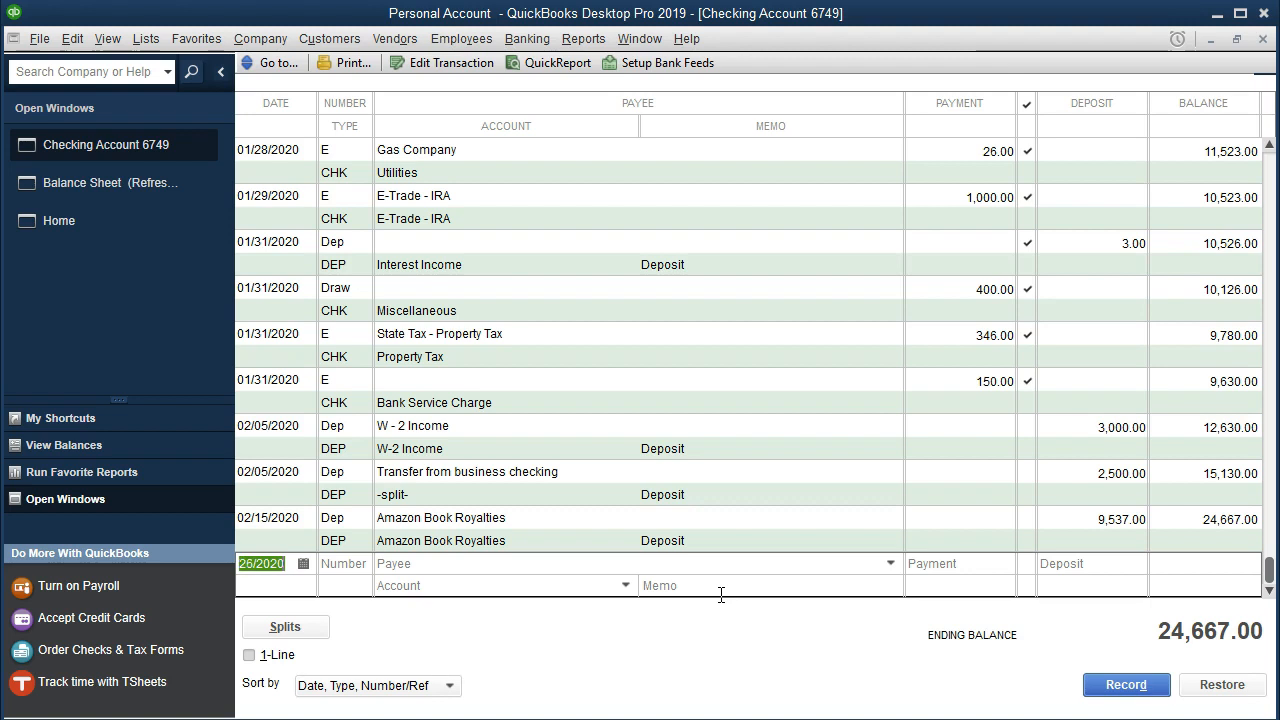
Start another register entry dated 02/28/2020, marked as Dep, with no payee.
key(Tab)
text(Dep)
key(Tab)
key(Tab)
key(Tab)
key(Tab)
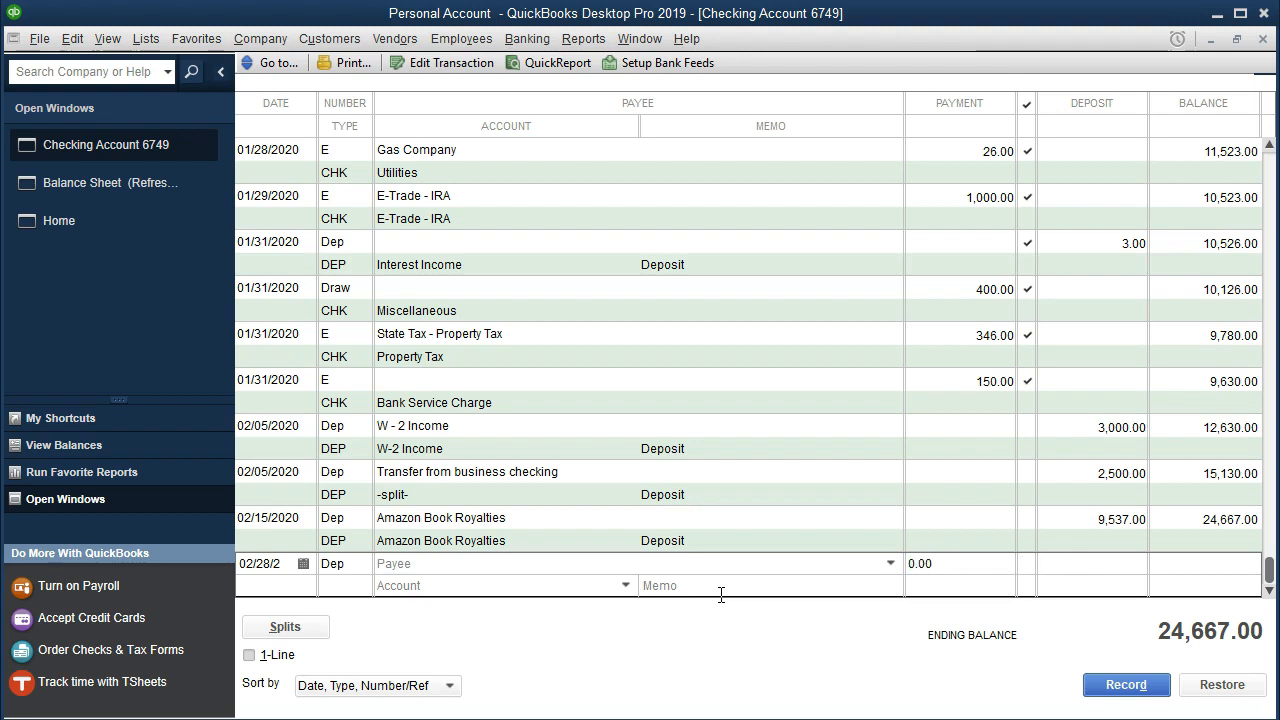
Set the 02/28/2020 deposit to 4.00, assign it to the Interest Income account, and record it.
text(4)
key(Tab)
text(Intere)
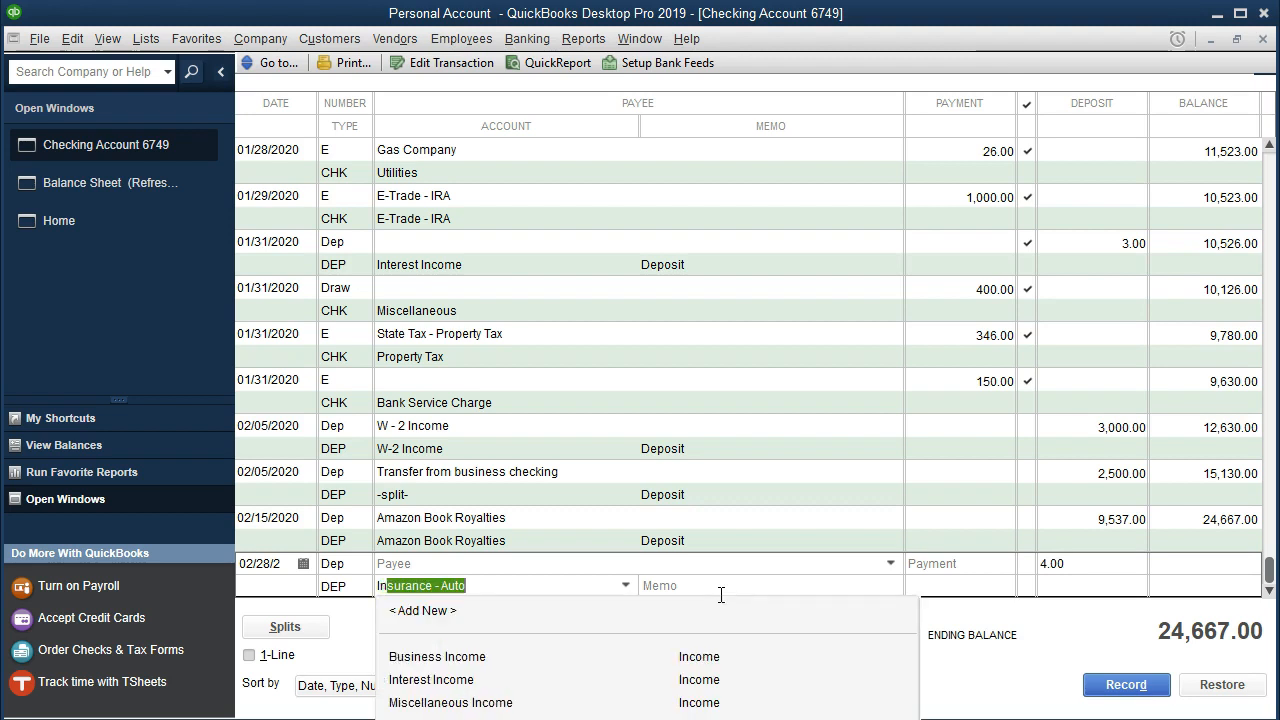
text(s)
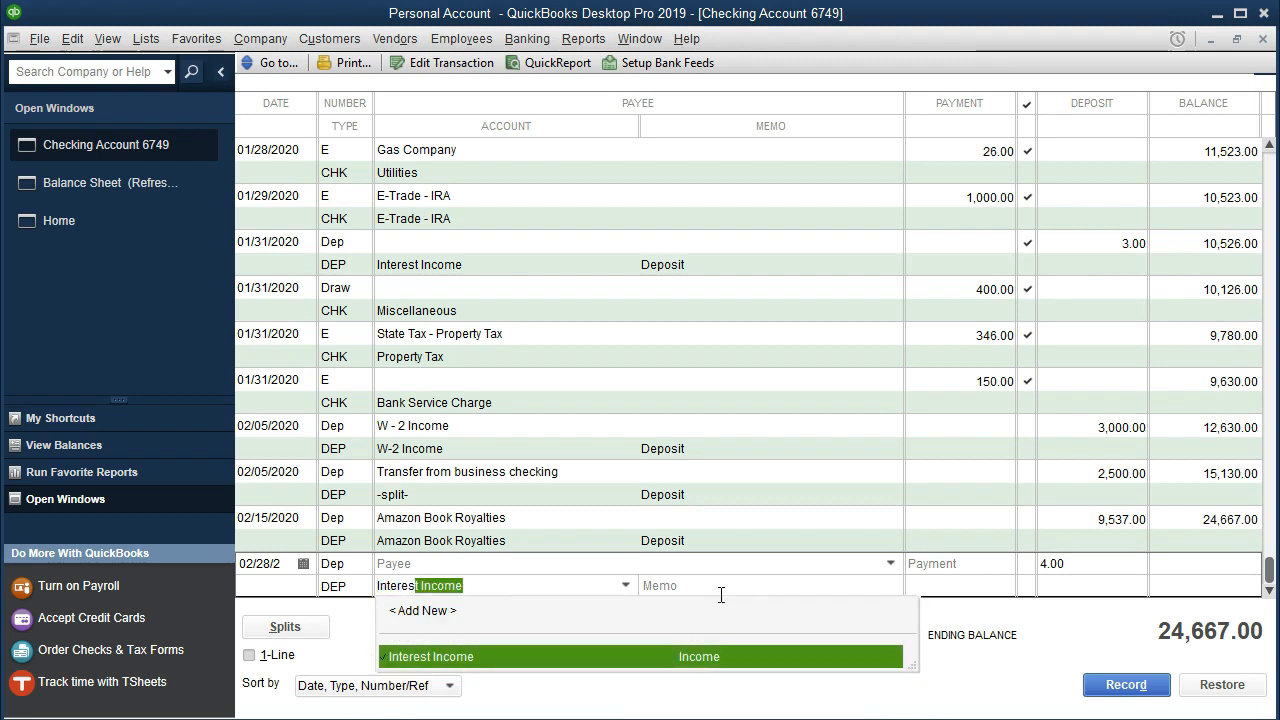
click(700, 656)
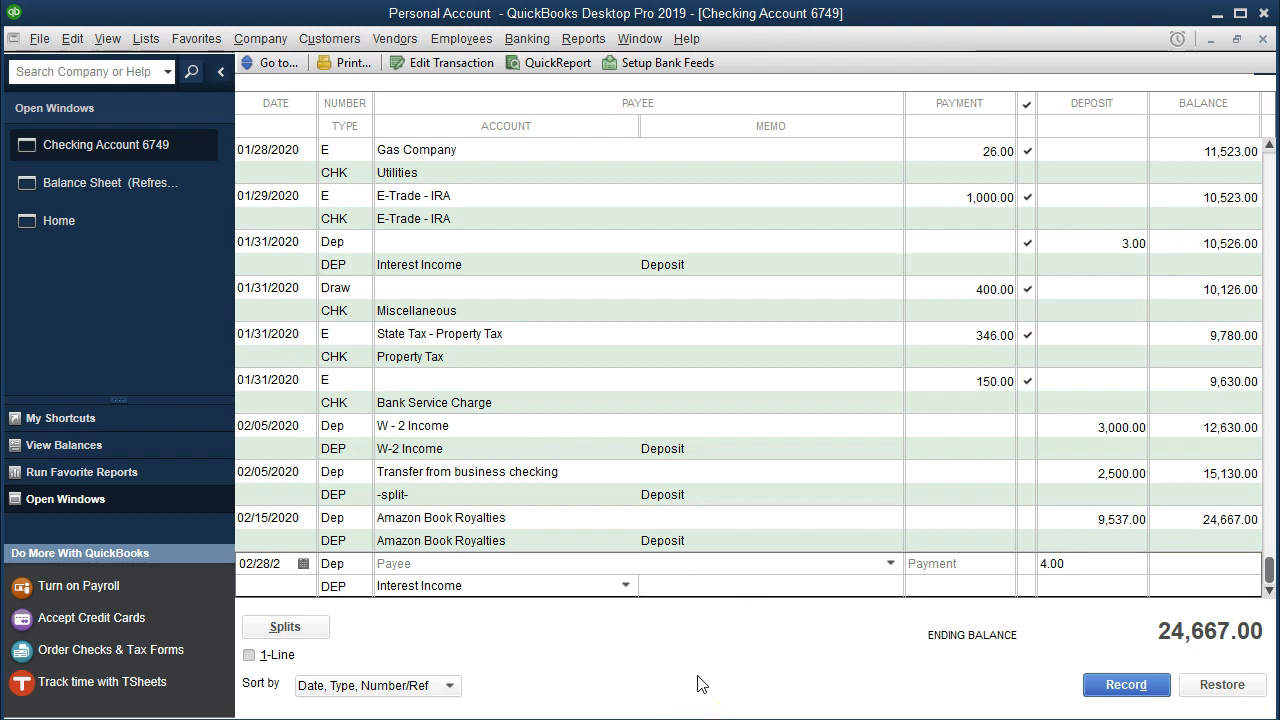
key(Return)
key(Return)
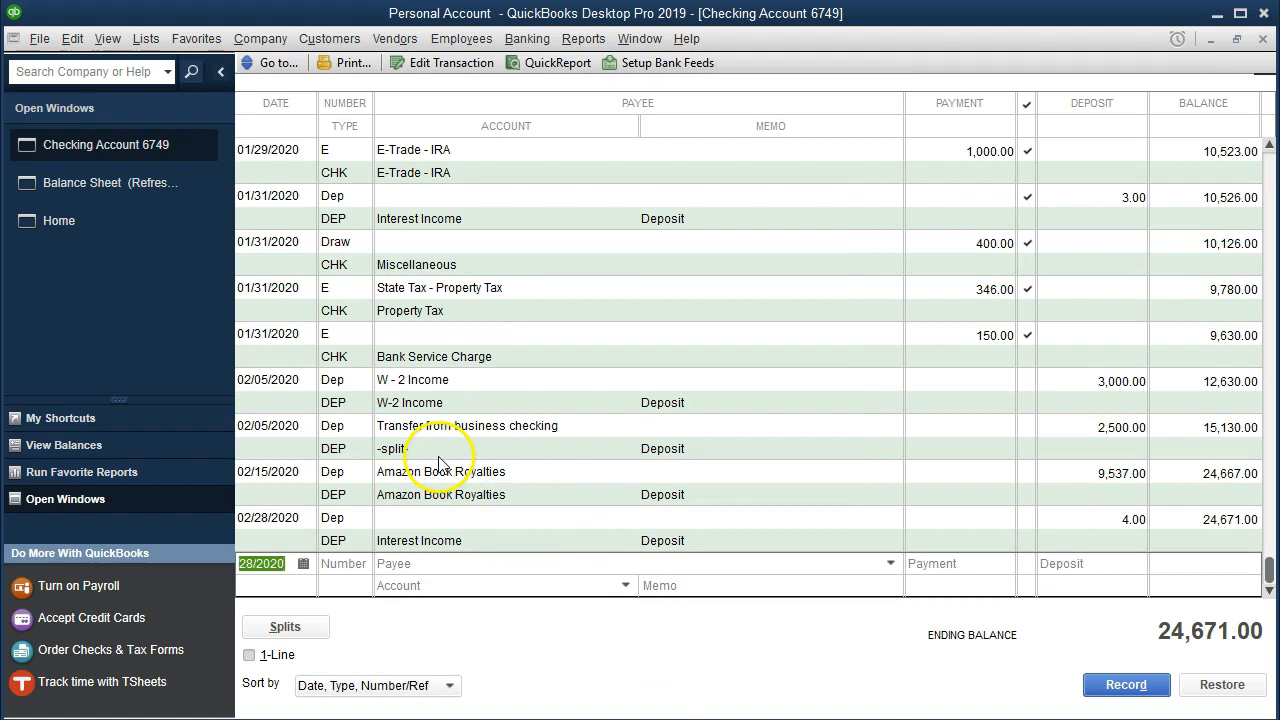
Check the balance sheet and review the Due From Business register opened from the chart of accounts, closing the register when done.
click(144, 189)
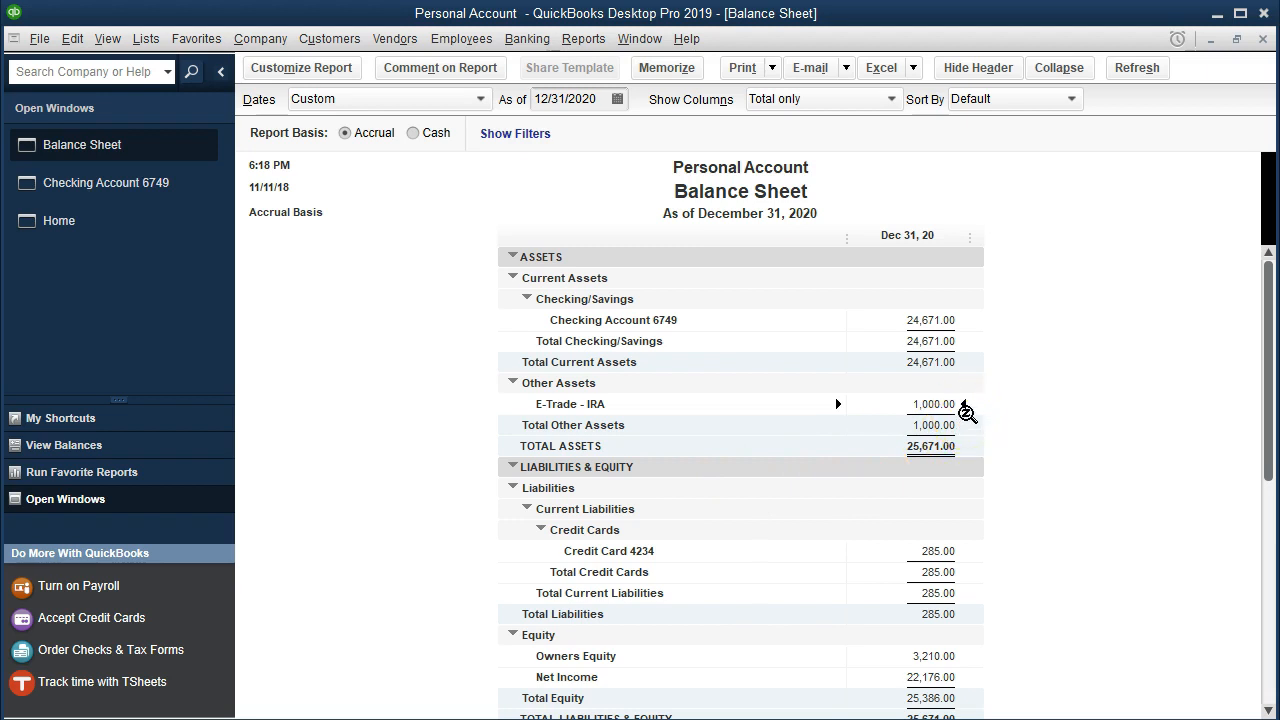
click(145, 39)
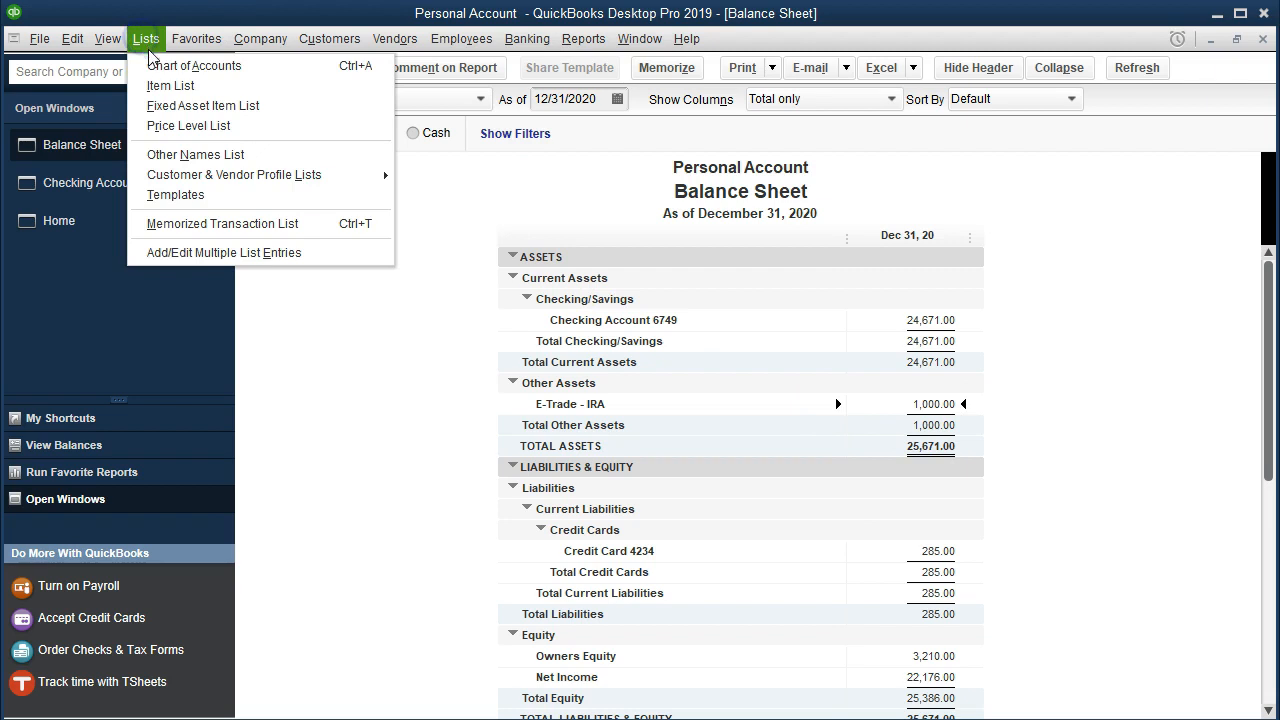
click(155, 65)
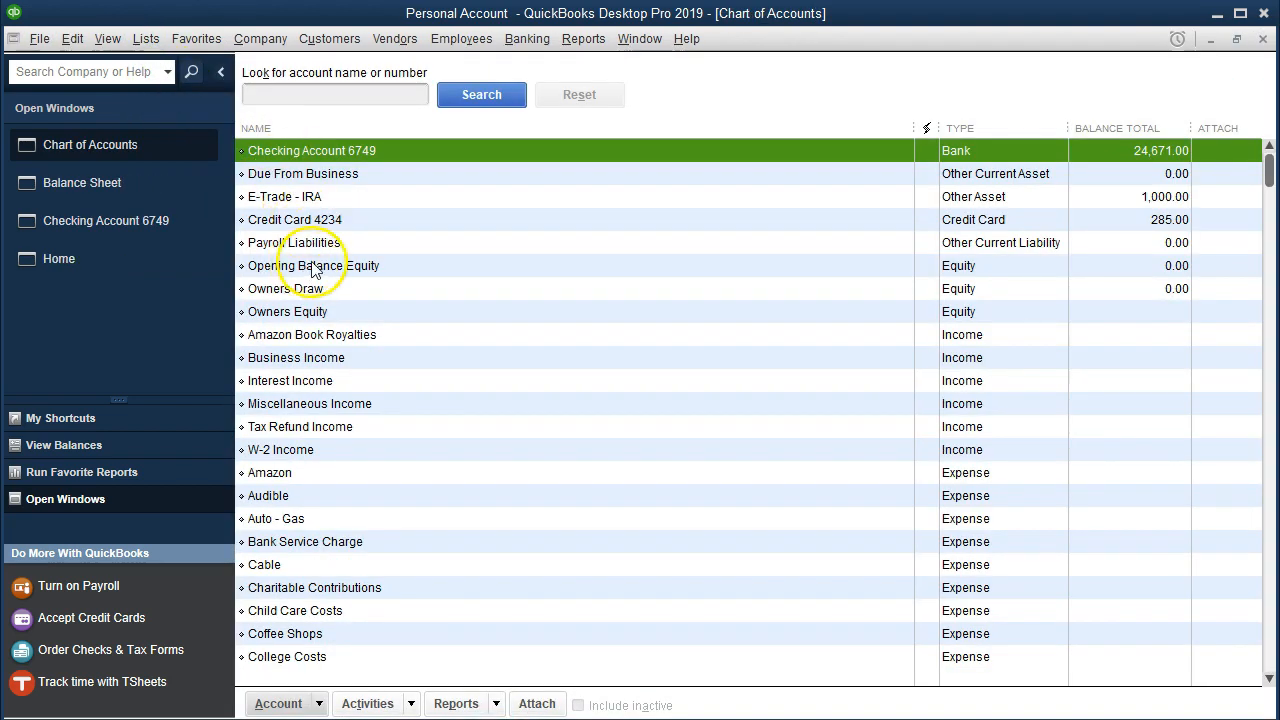
click(379, 172)
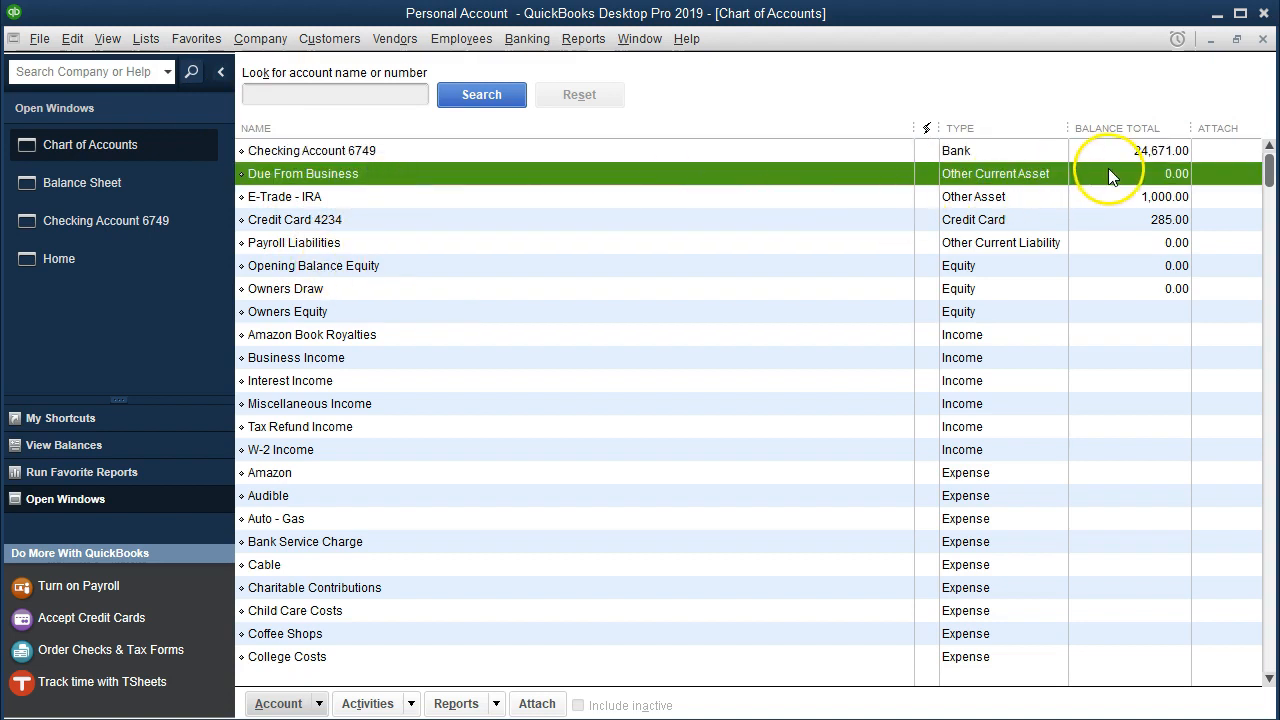
double_click(804, 181)
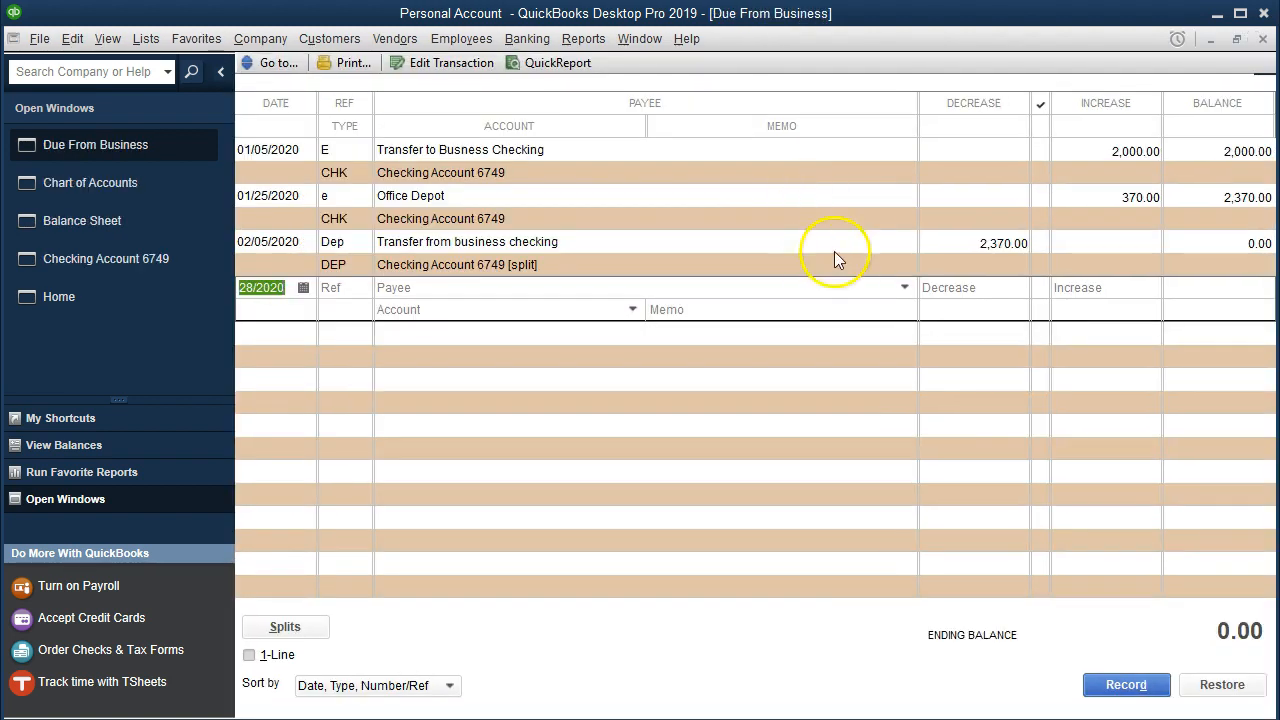
click(1264, 40)
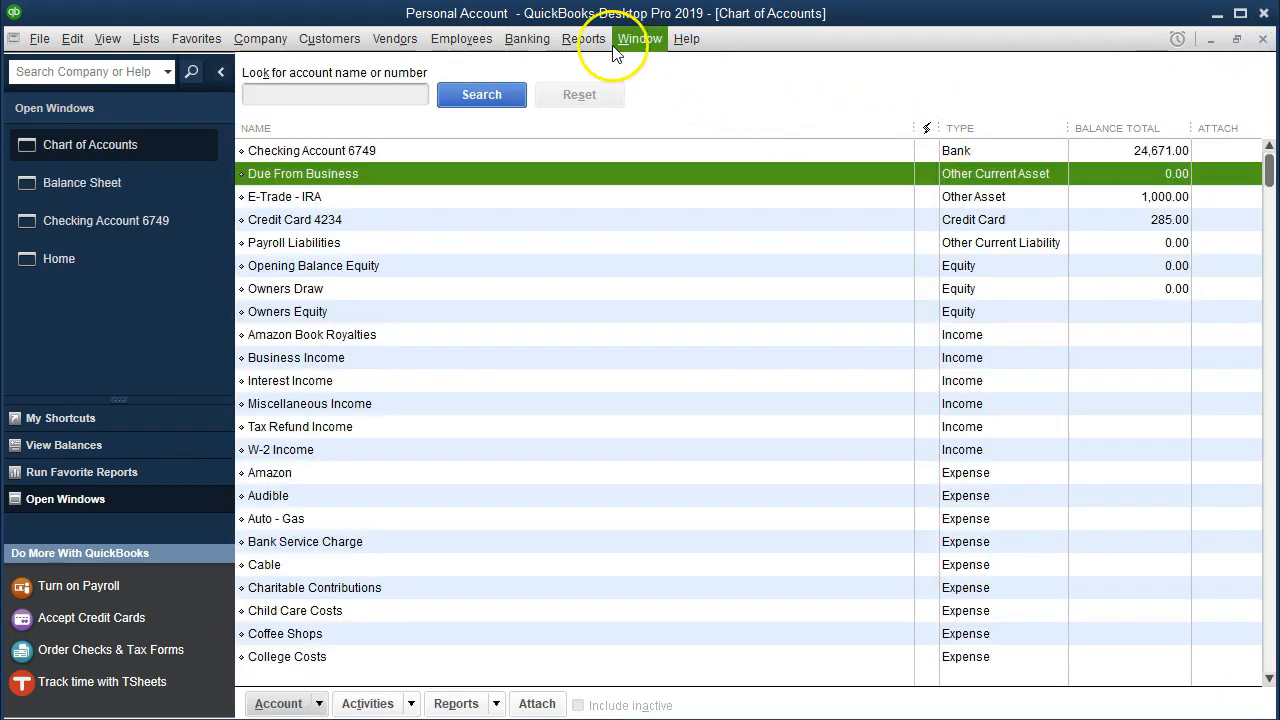
Run a Trial Balance report for 01/01/2020 through 12/31/2020.
click(585, 40)
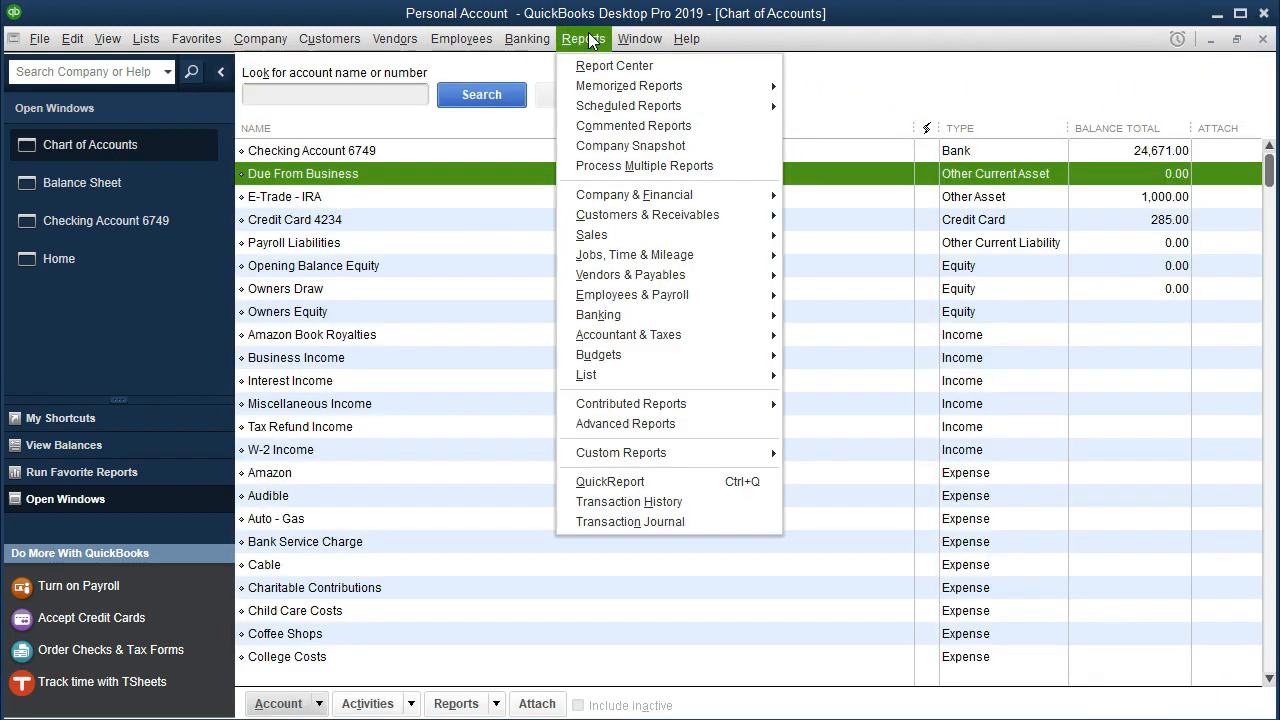
mouse_move(609, 90)
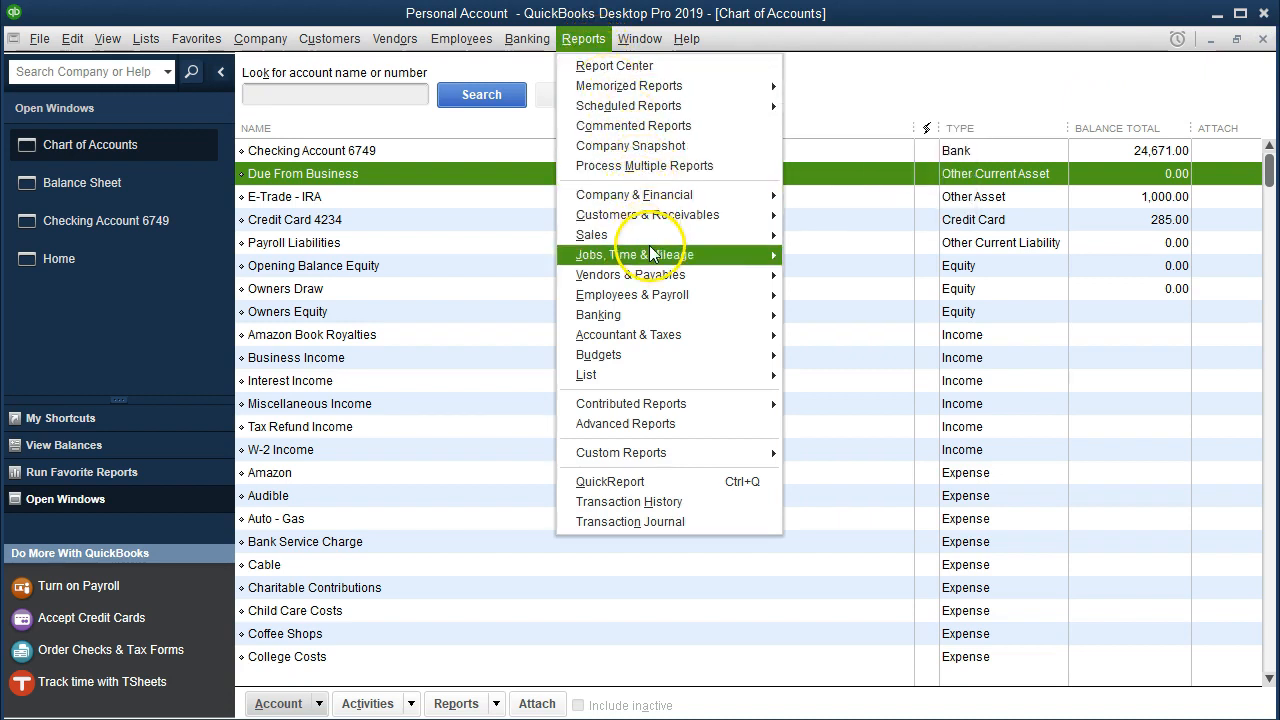
mouse_move(650, 256)
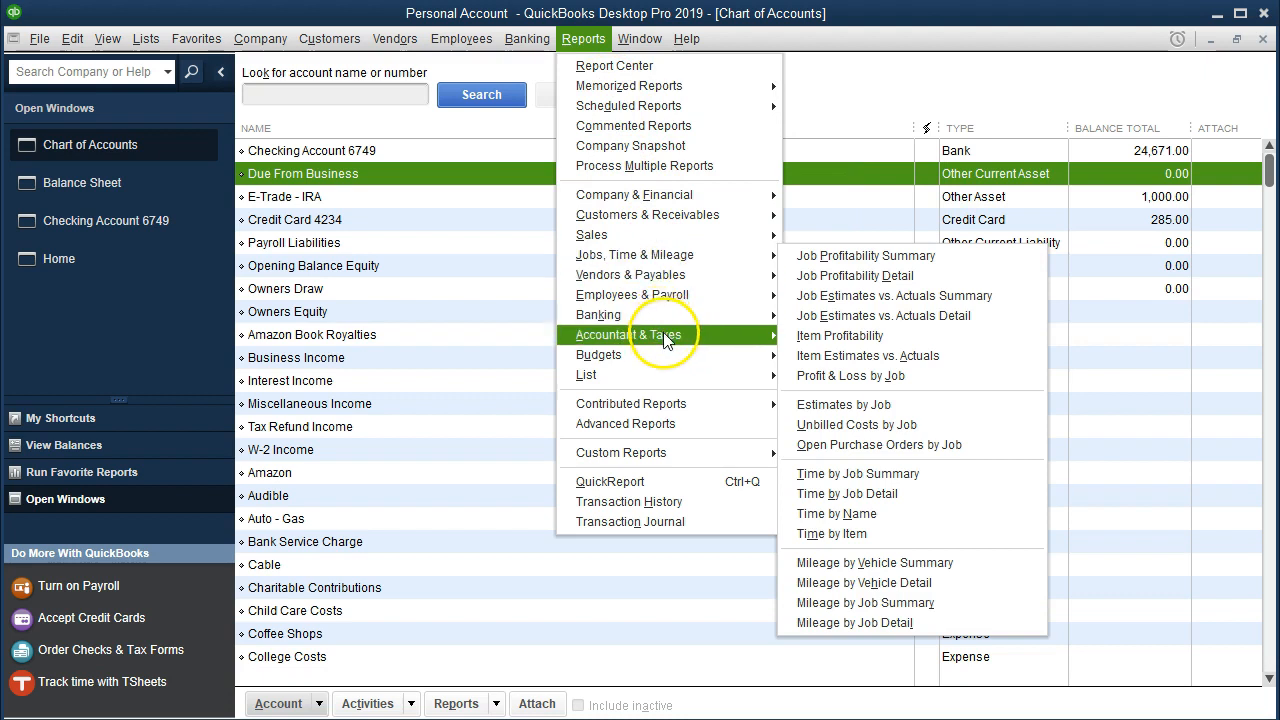
mouse_move(730, 334)
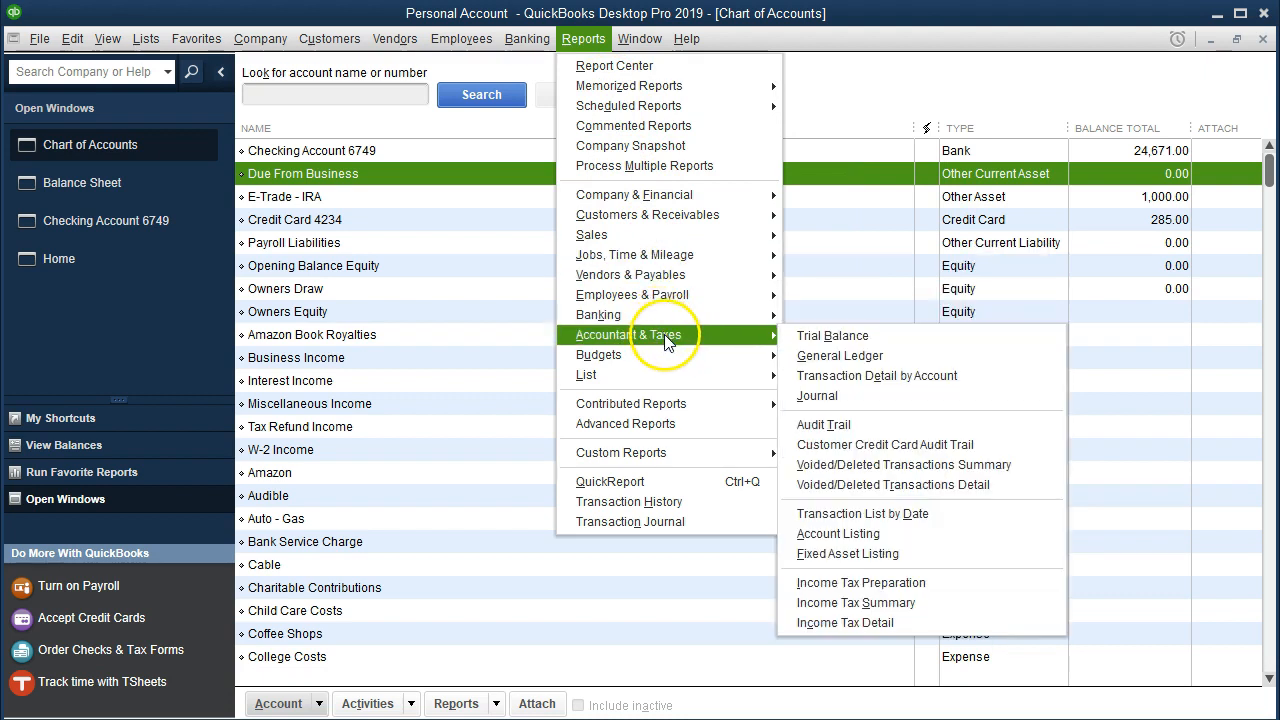
click(836, 343)
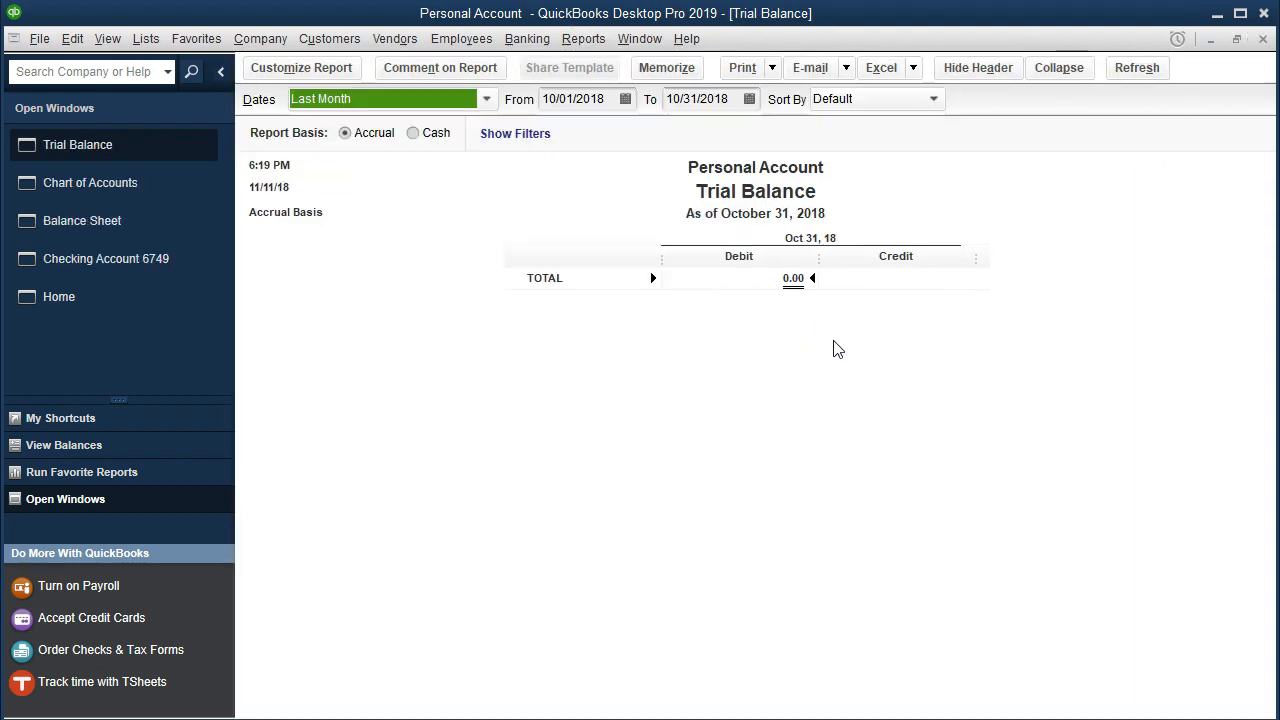
key(Tab)
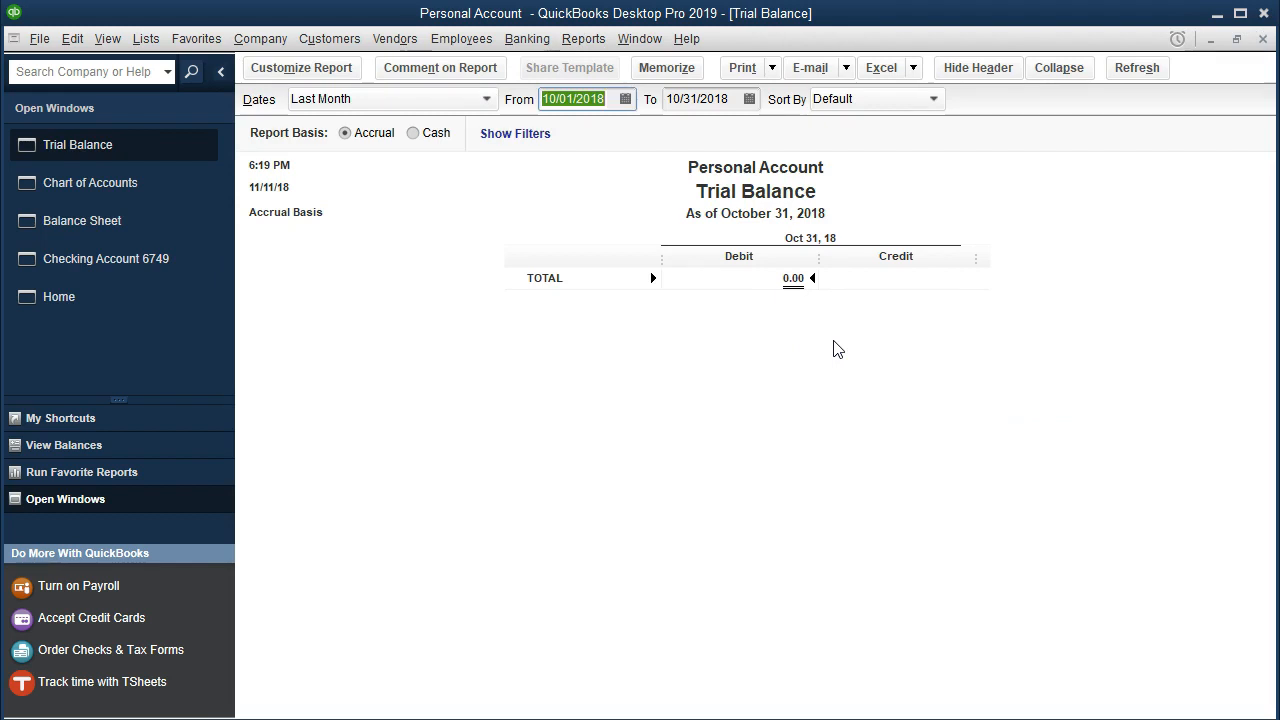
text(01012020)
key(Tab)
text(123120)
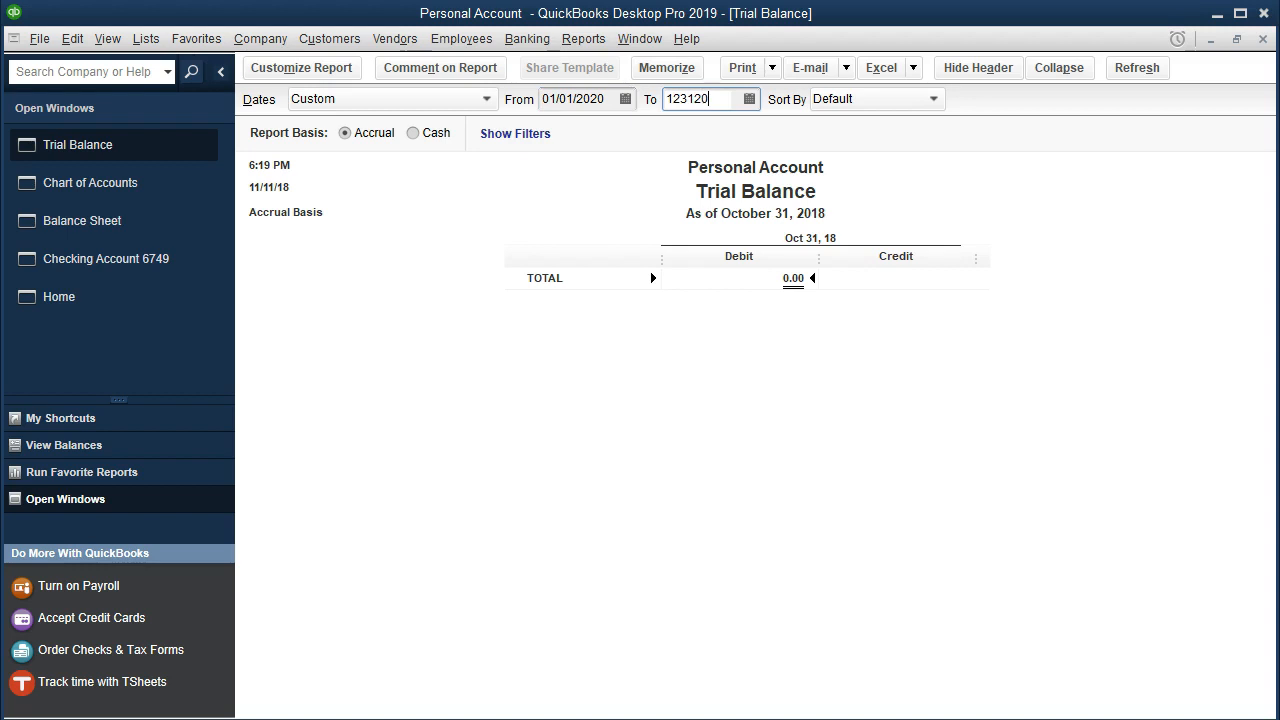
key(Tab)
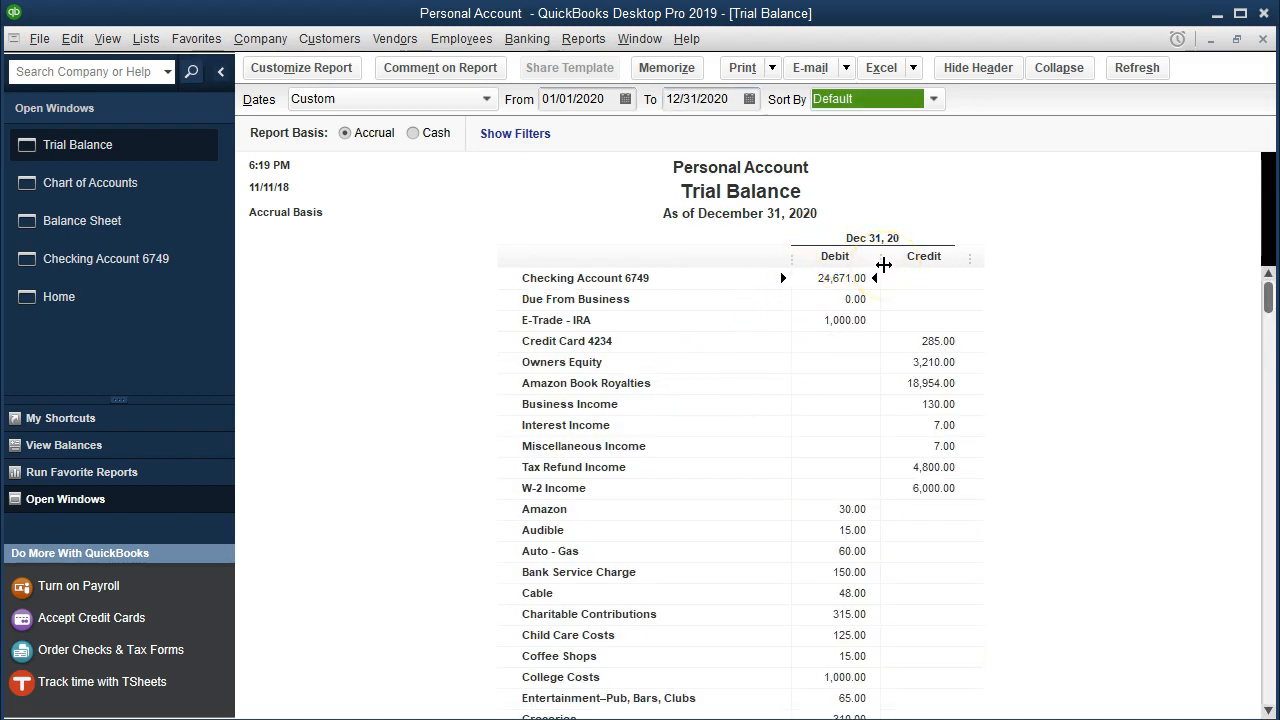
Drill into the Due From Business amount on the trial balance and examine its individual transactions and running balance.
click(758, 340)
click(847, 299)
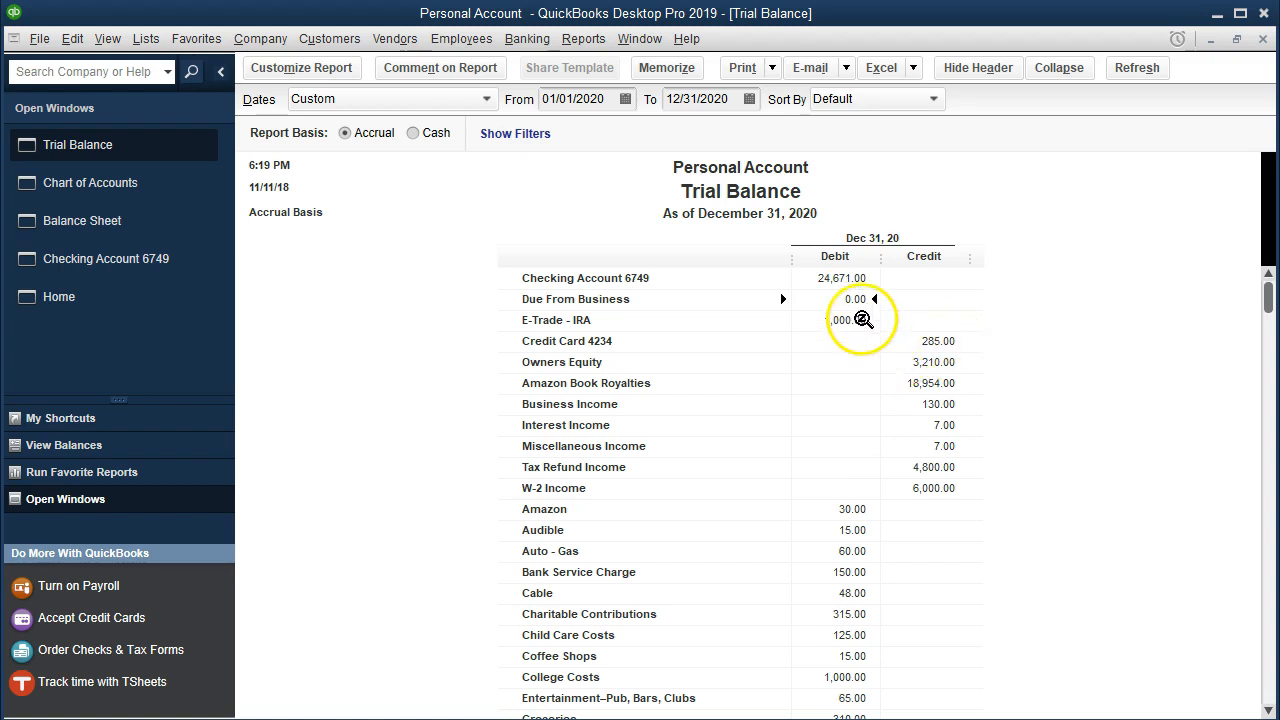
double_click(835, 298)
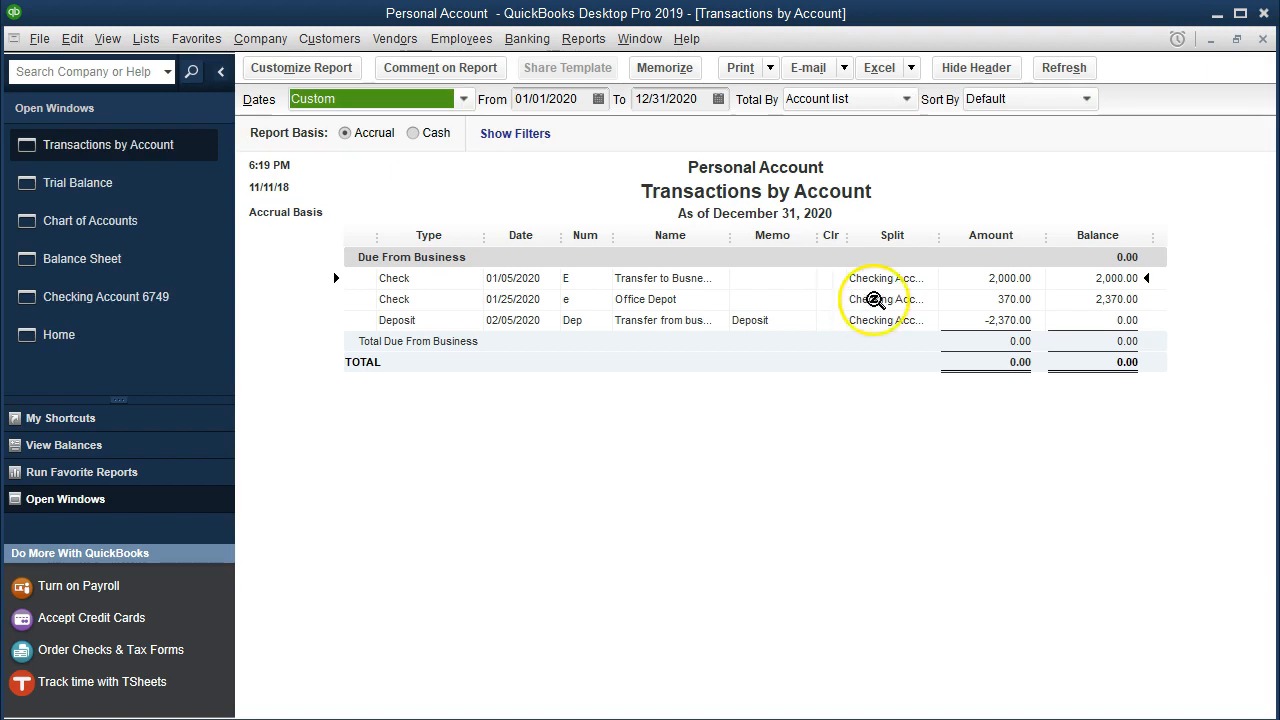
click(995, 278)
click(991, 299)
click(998, 320)
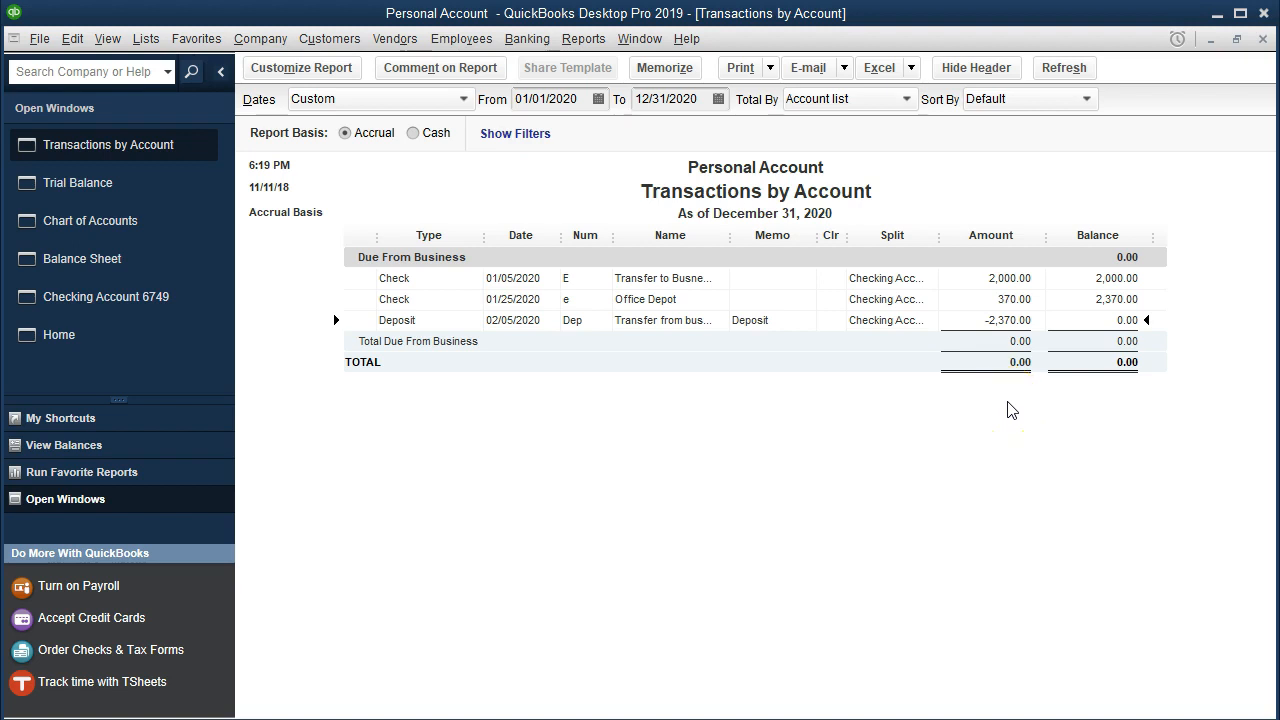
click(1095, 299)
Open the 02/05/2020 business transfer deposit to review its account split, and return to the trial balance.
click(1018, 320)
double_click(1018, 321)
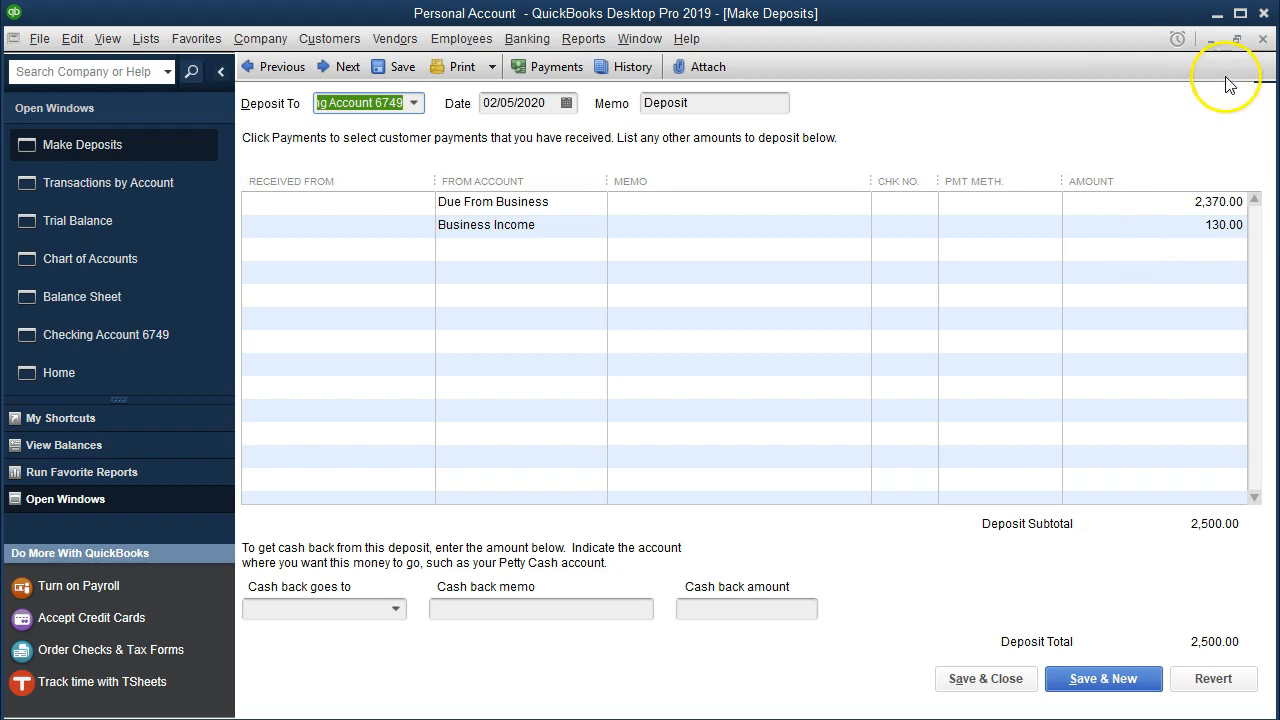
click(1263, 39)
click(1263, 39)
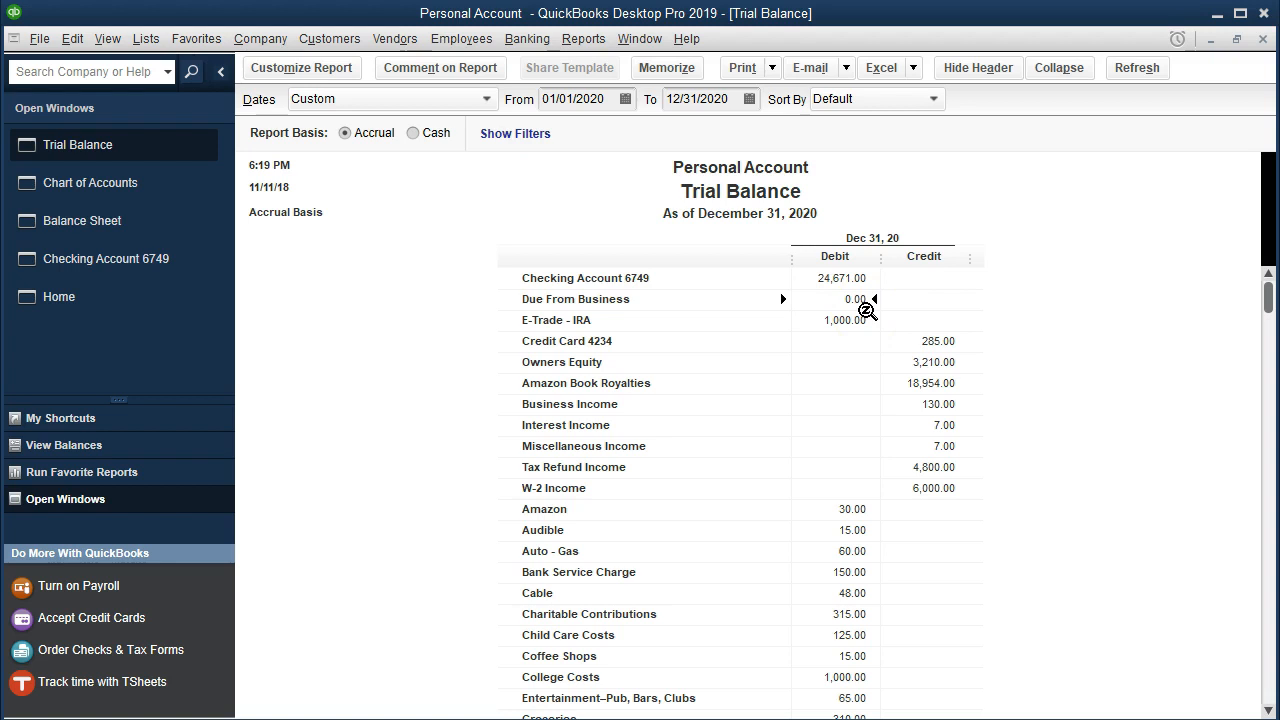
click(727, 163)
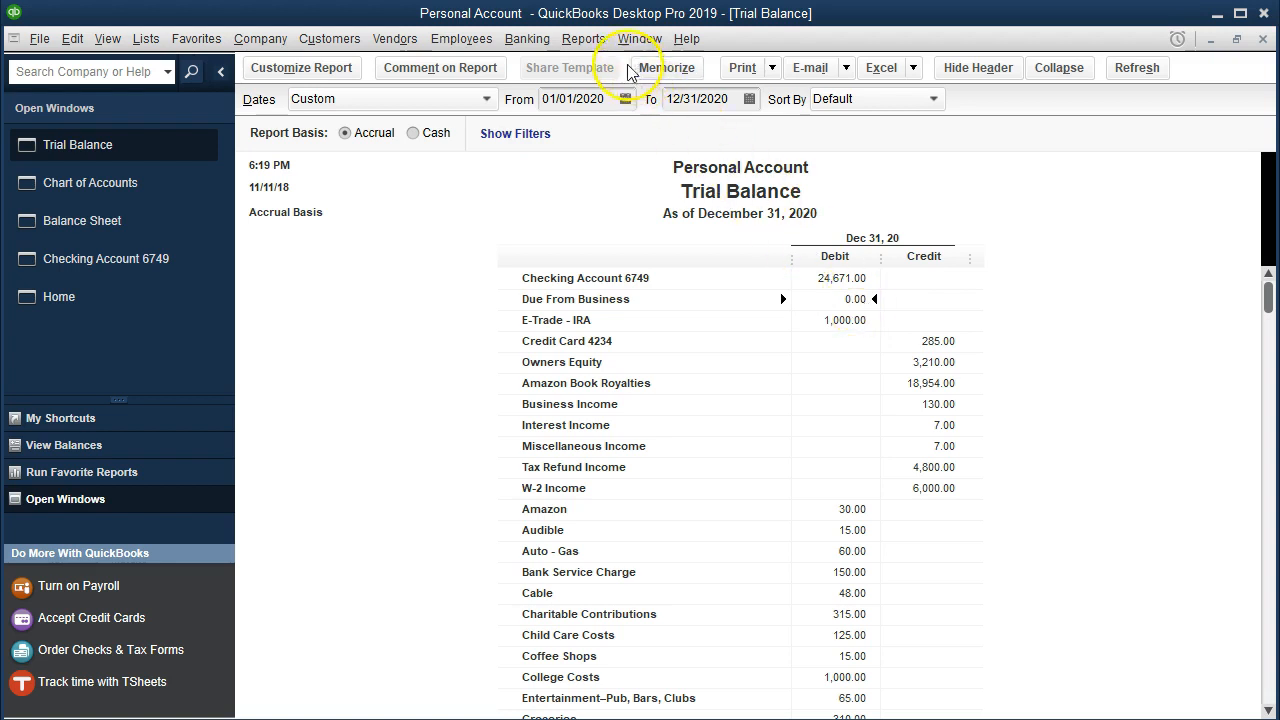
Run a Profit & Loss Standard report for 01/01/2020 through 12/31/2020 and check its Business Income line.
click(590, 40)
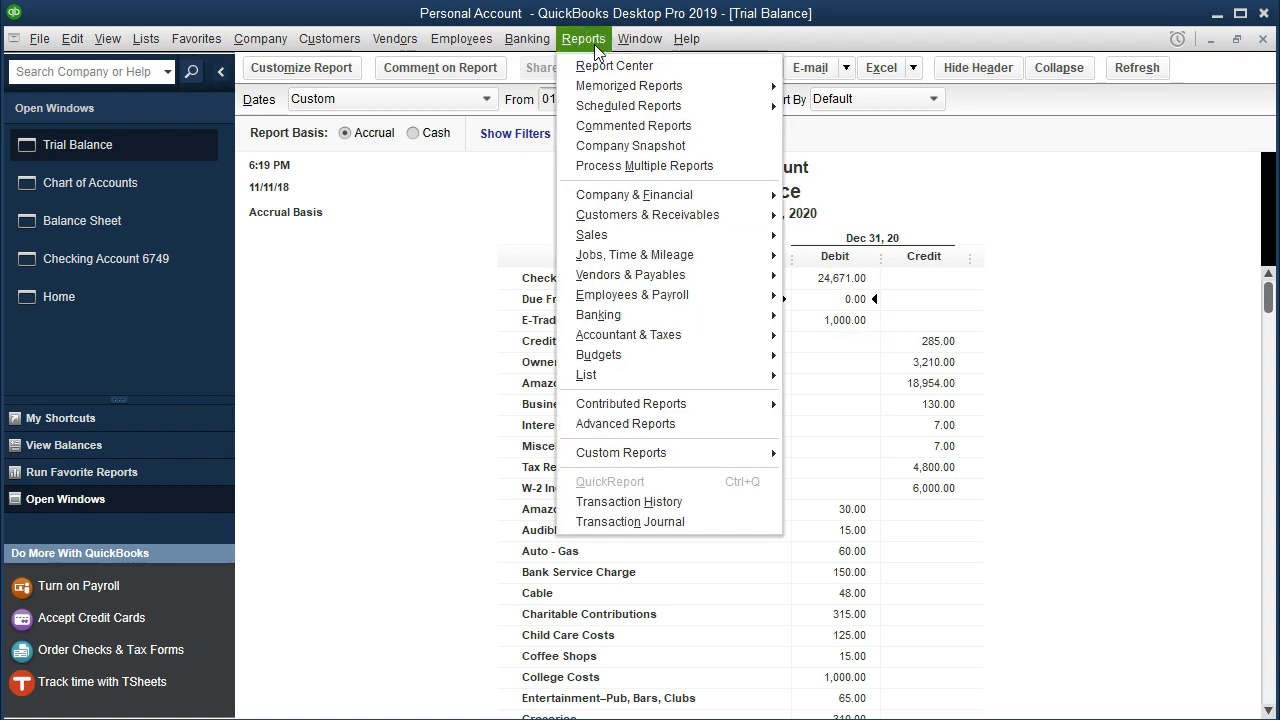
click(708, 200)
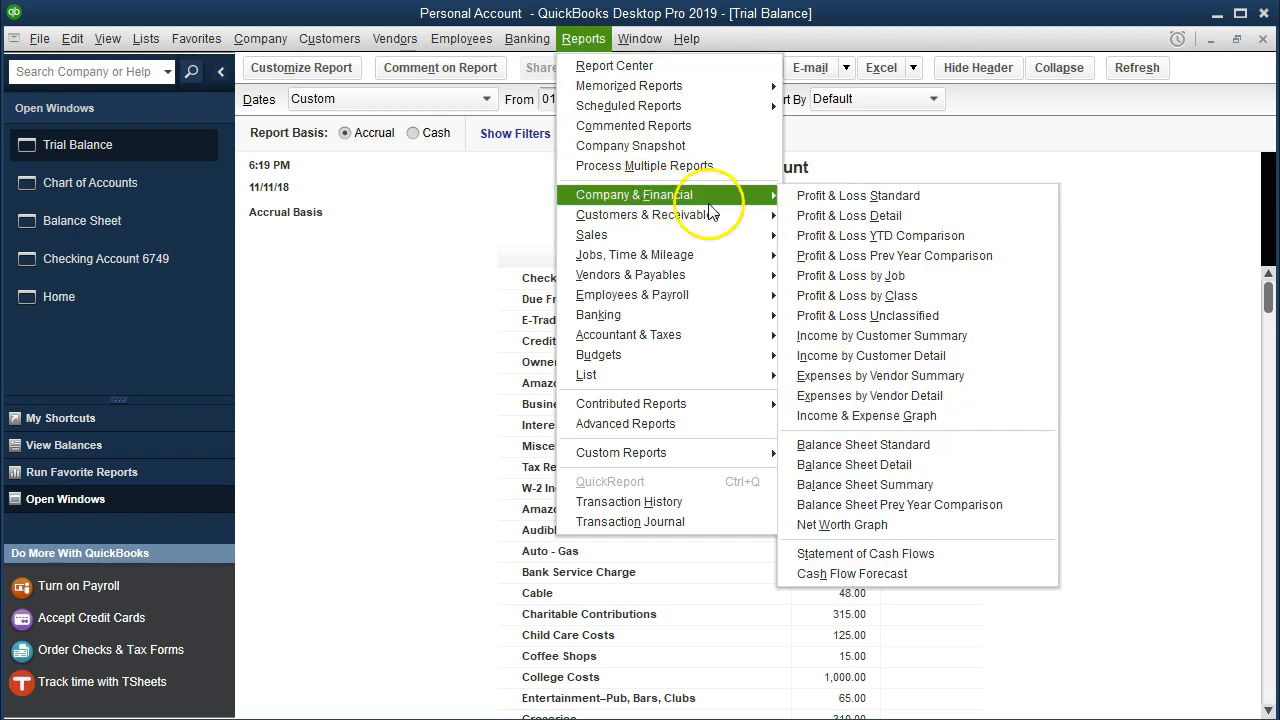
click(790, 197)
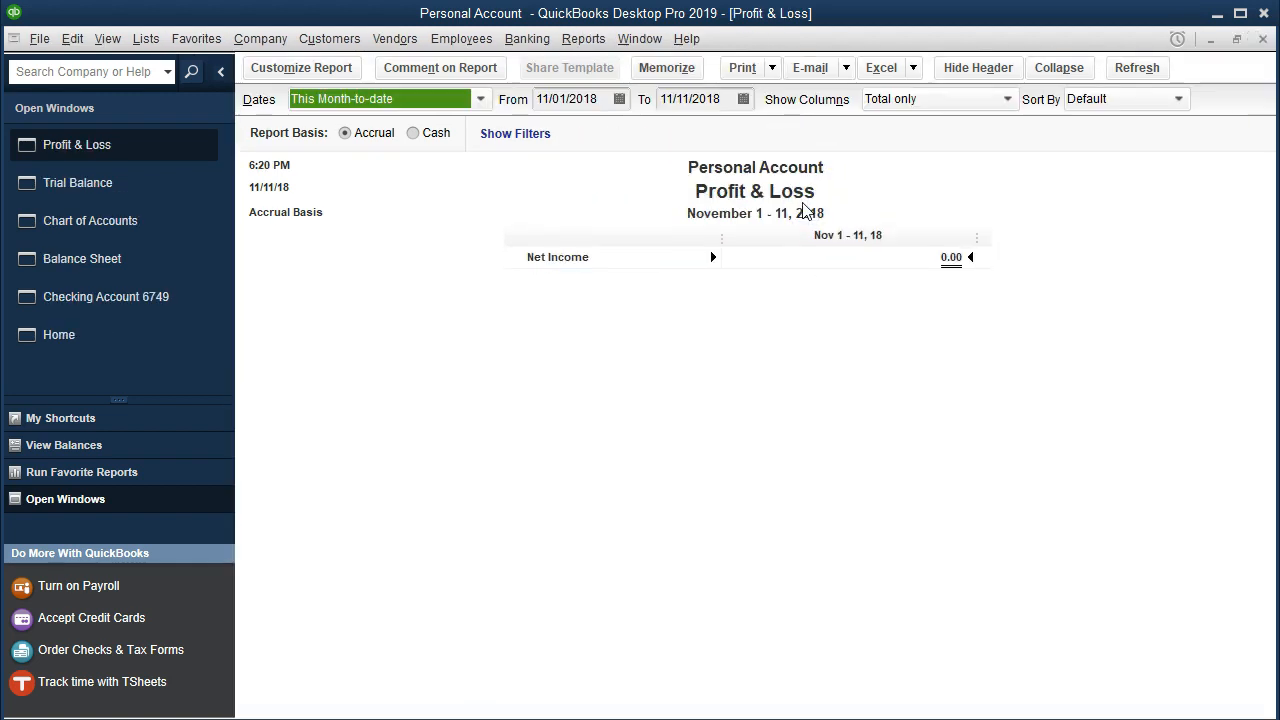
key(Tab)
text(01/01/20)
key(Tab)
text(12/31/)
text(20)
key(Tab)
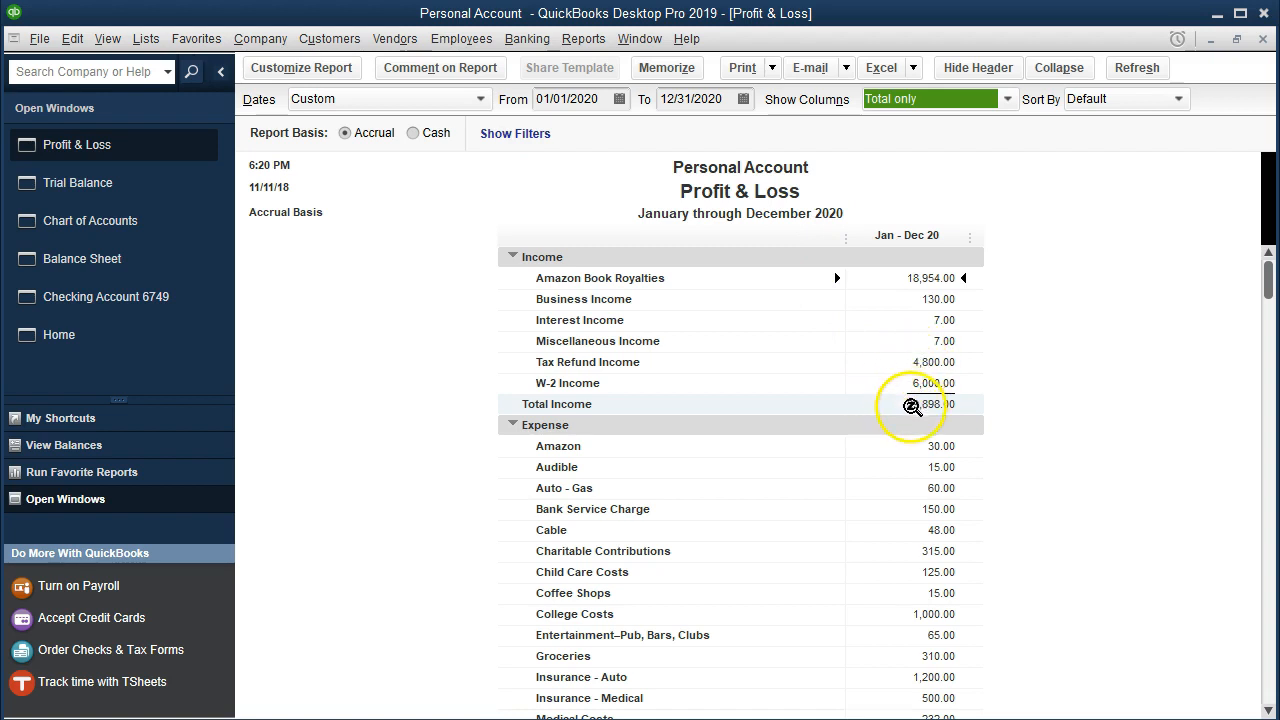
click(928, 299)
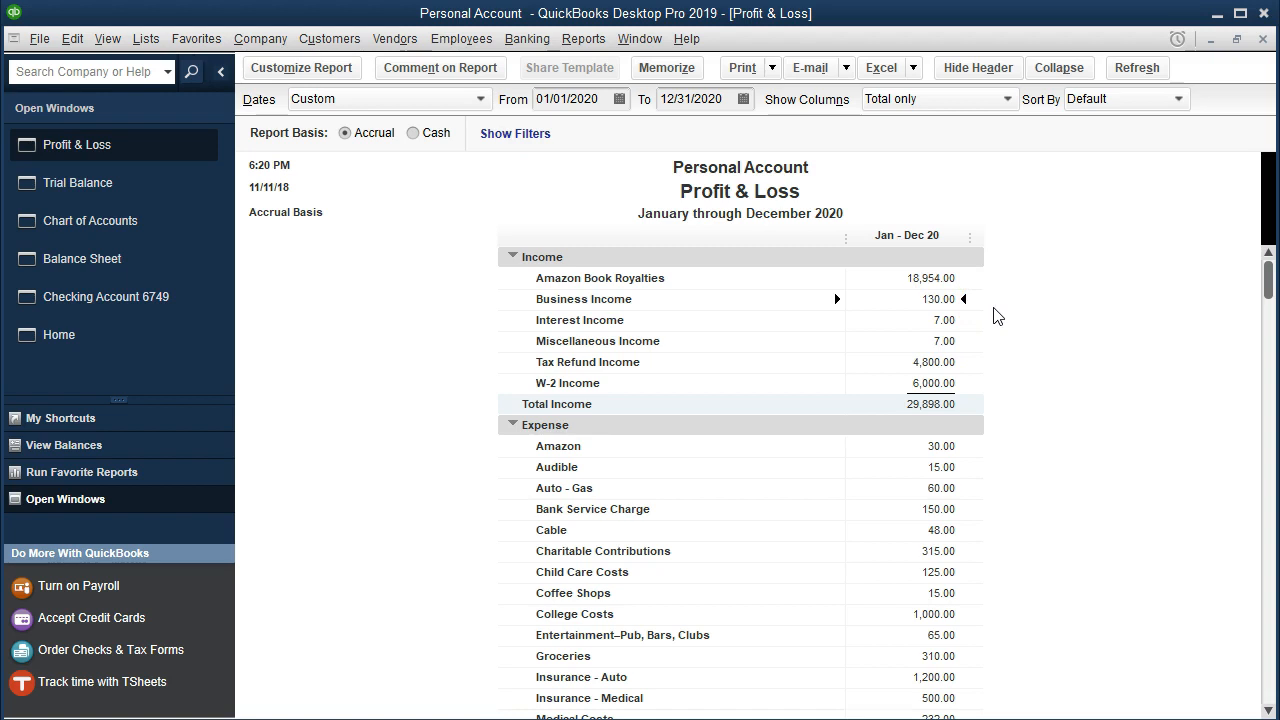
Return to the balance sheet and examine its liabilities, owner's equity and net income lines.
click(135, 257)
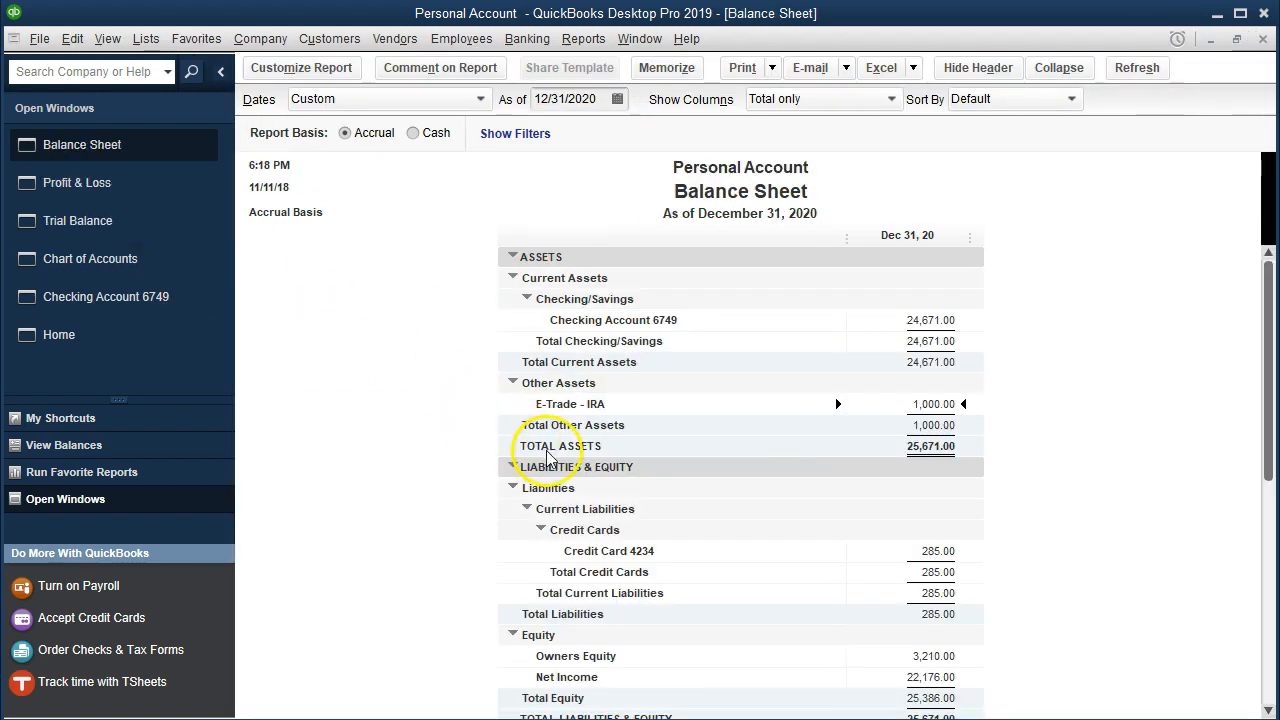
scroll(730, 525, down, 1)
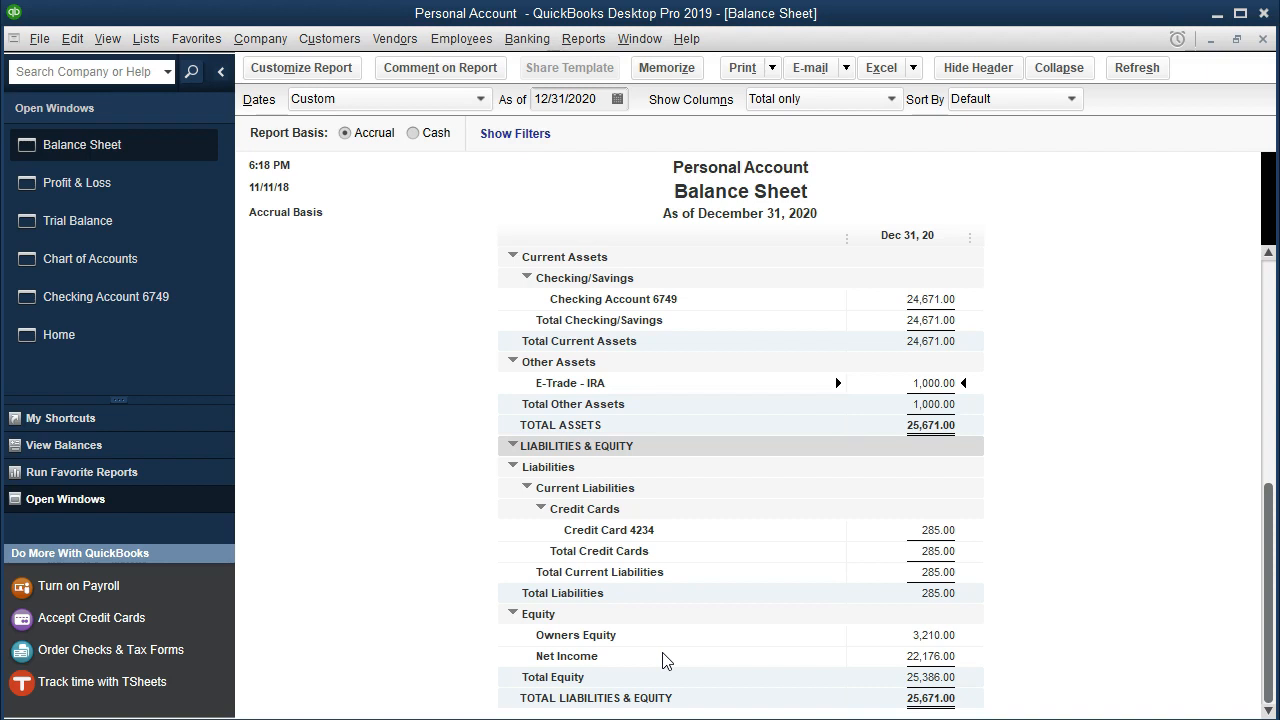
click(618, 657)
click(614, 667)
click(746, 661)
click(590, 595)
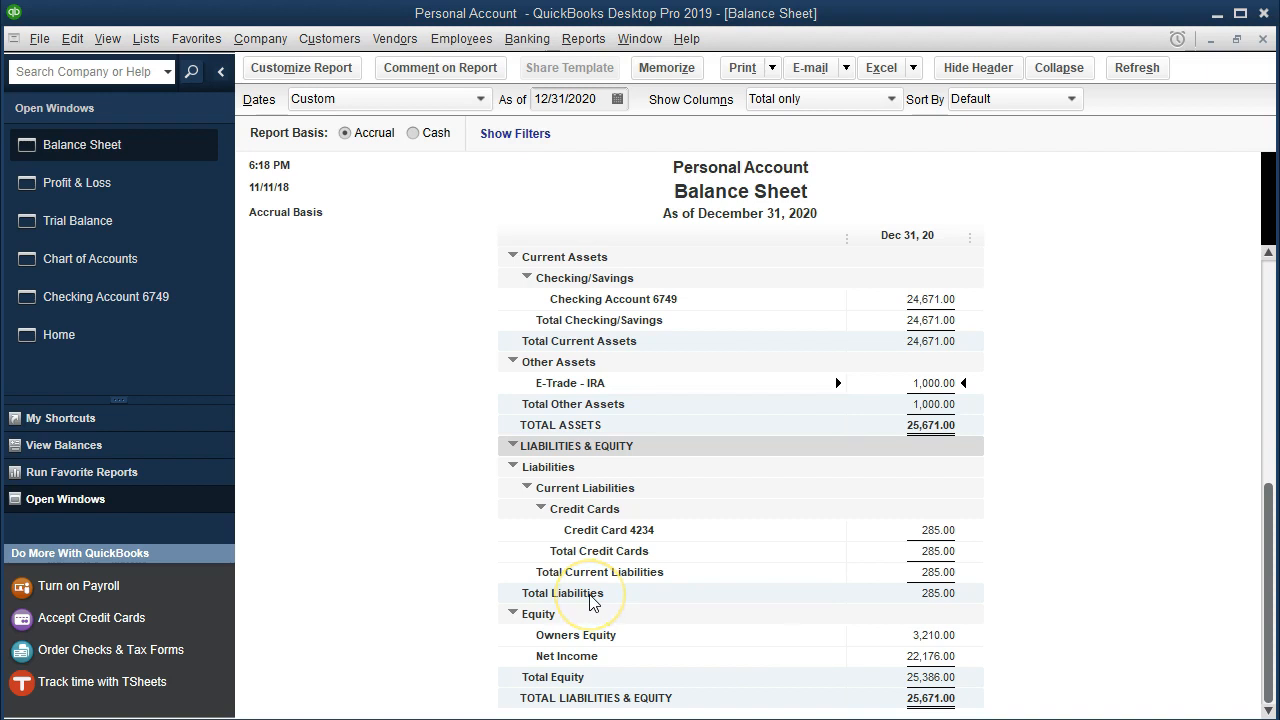